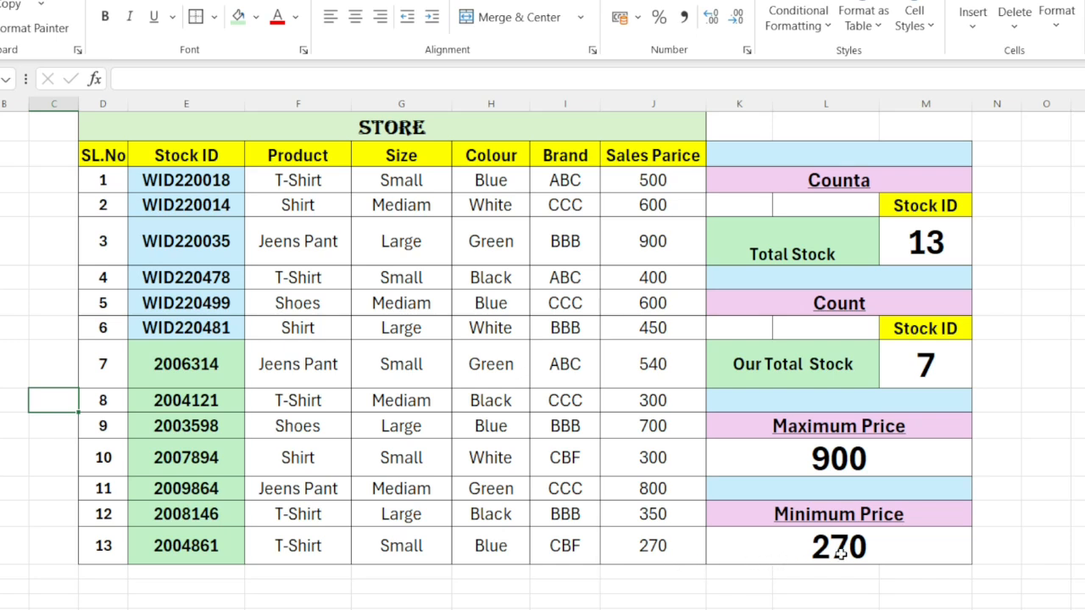
# Step: Examine the Maximum Price, Minimum Price and Total Stock formulas, and compare the WID-prefixed and purely numeric Stock IDs
pyautogui.click(834, 465)
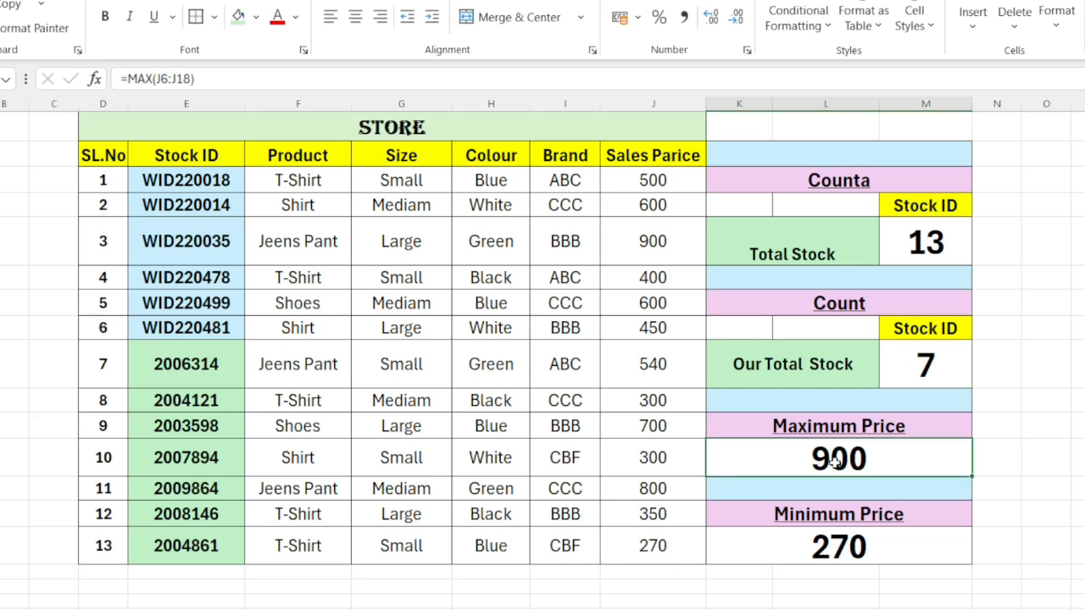
pyautogui.click(847, 545)
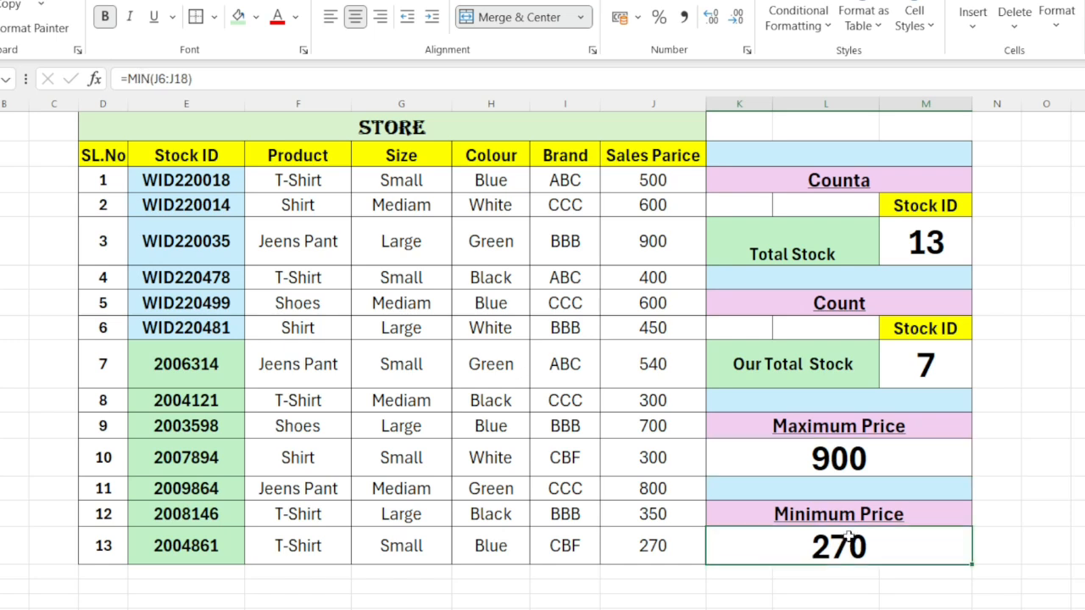
pyautogui.click(791, 256)
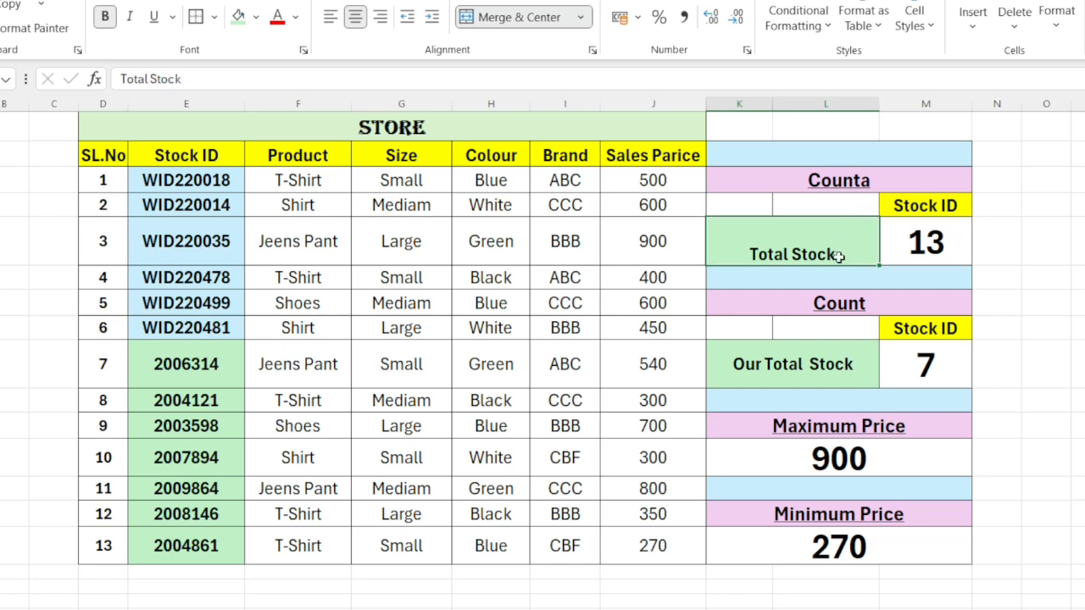
pyautogui.click(925, 244)
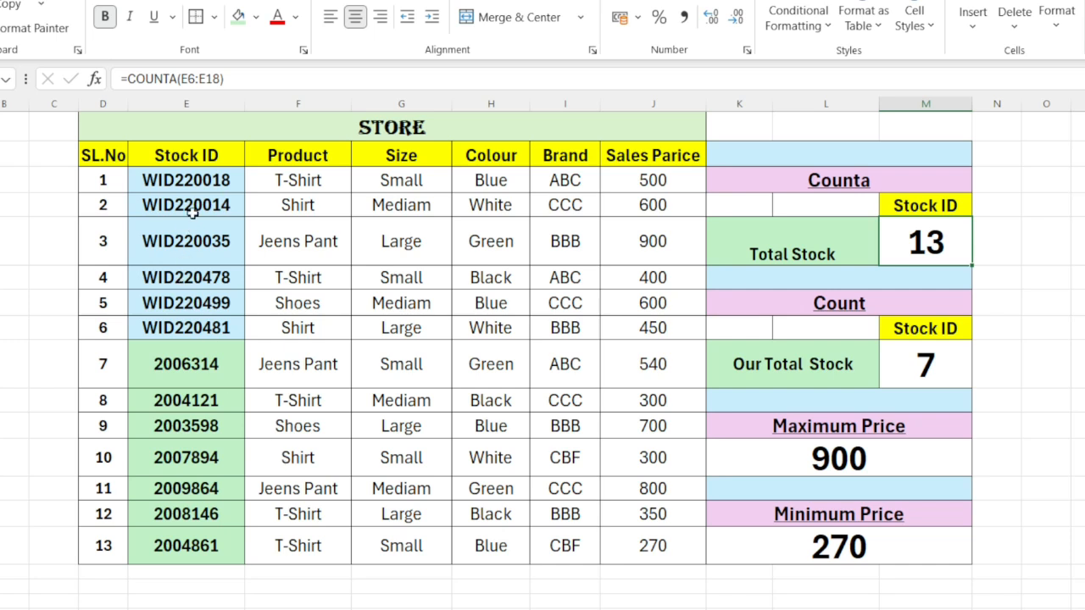
pyautogui.click(194, 185)
pyautogui.click(182, 293)
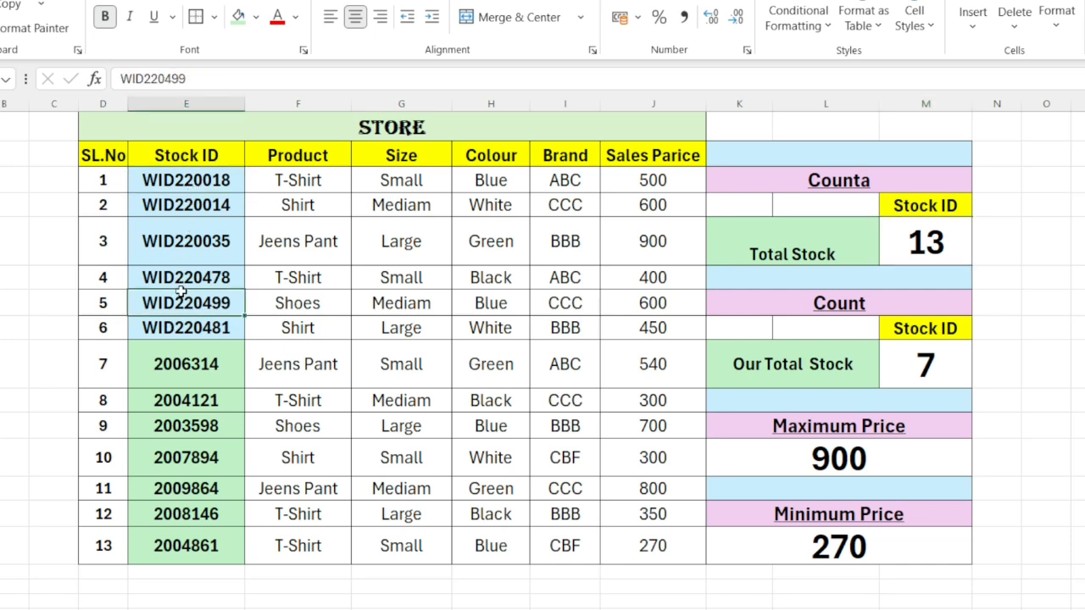
pyautogui.click(173, 370)
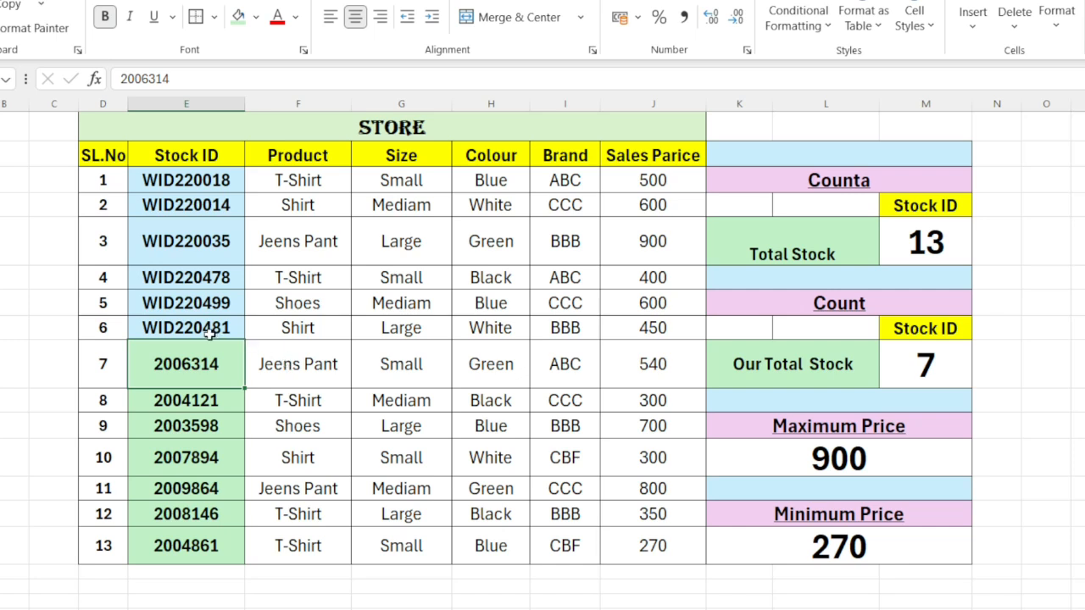
pyautogui.click(168, 179)
pyautogui.click(181, 241)
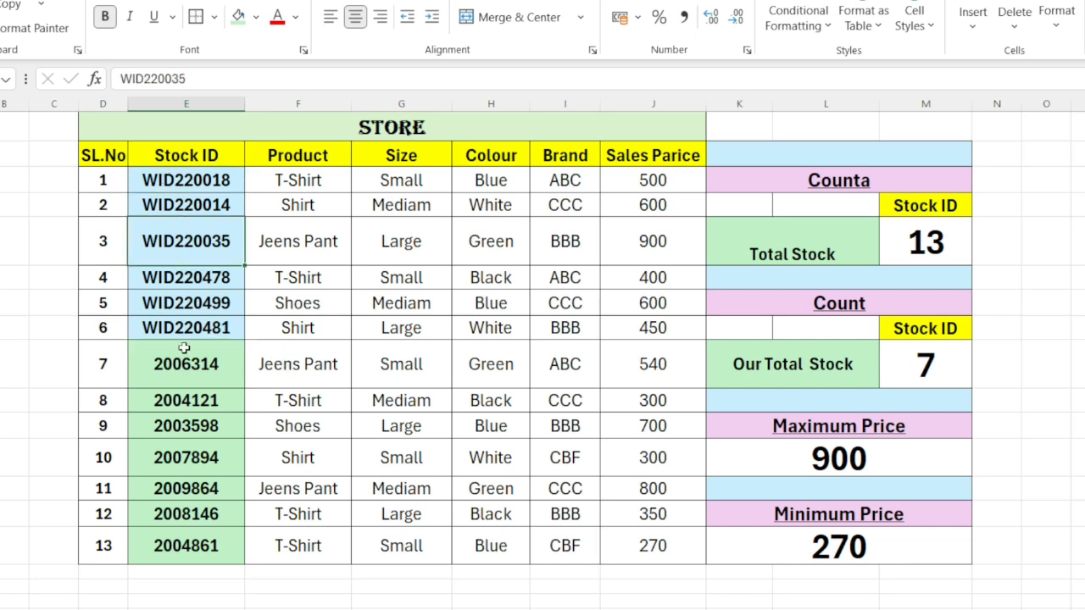
pyautogui.click(184, 361)
pyautogui.moveTo(181, 430); pyautogui.dragTo(182, 465)
pyautogui.click(212, 370)
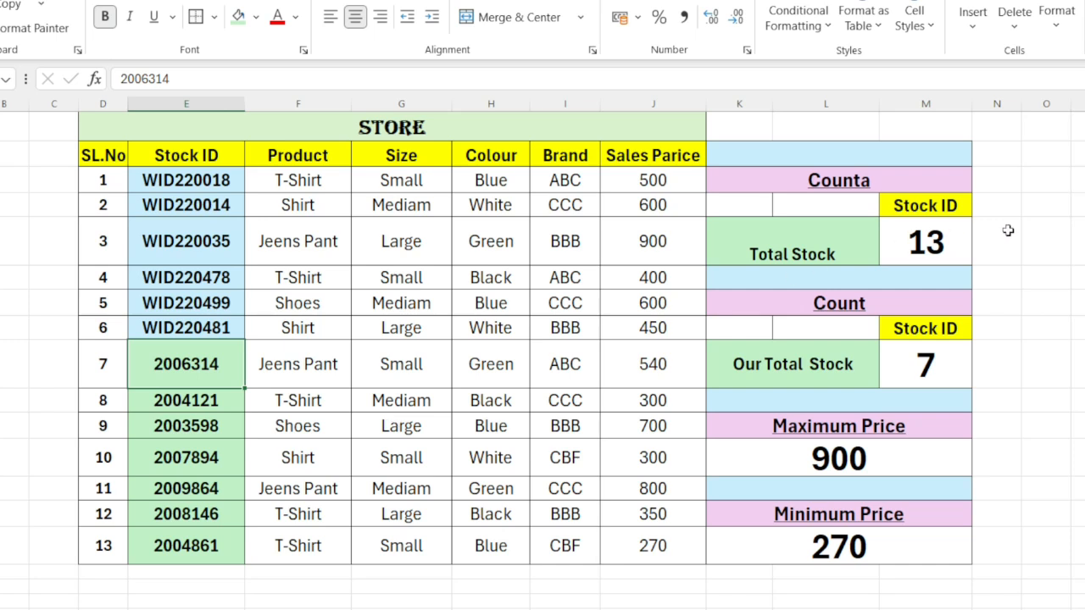
# Step: Re-enter the Total Stock formula in the Counta section as =counta(E6:E18), covering all the Stock IDs
pyautogui.click(911, 252)
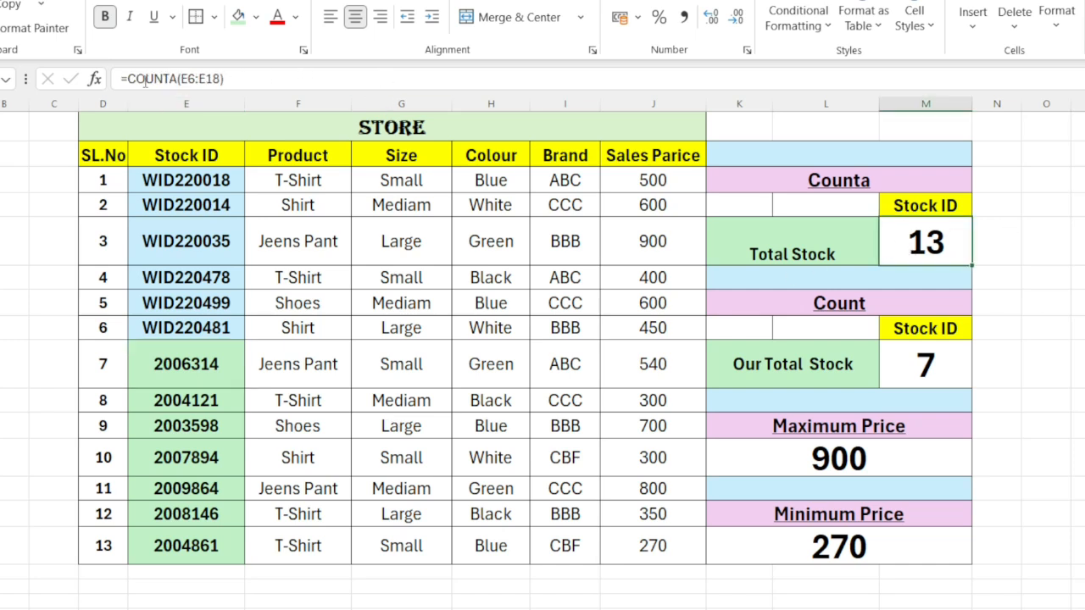
pyautogui.click(251, 78)
pyautogui.press('BackSpace')
pyautogui.press('BackSpace')
pyautogui.press('BackSpace')
pyautogui.press('BackSpace')
pyautogui.press('BackSpace')
pyautogui.press('BackSpace')
pyautogui.press('BackSpace')
pyautogui.press('BackSpace')
pyautogui.press('BackSpace')
pyautogui.press('BackSpace')
pyautogui.press('BackSpace')
pyautogui.press('BackSpace')
pyautogui.press('BackSpace')
pyautogui.press('BackSpace')
pyautogui.press('BackSpace')
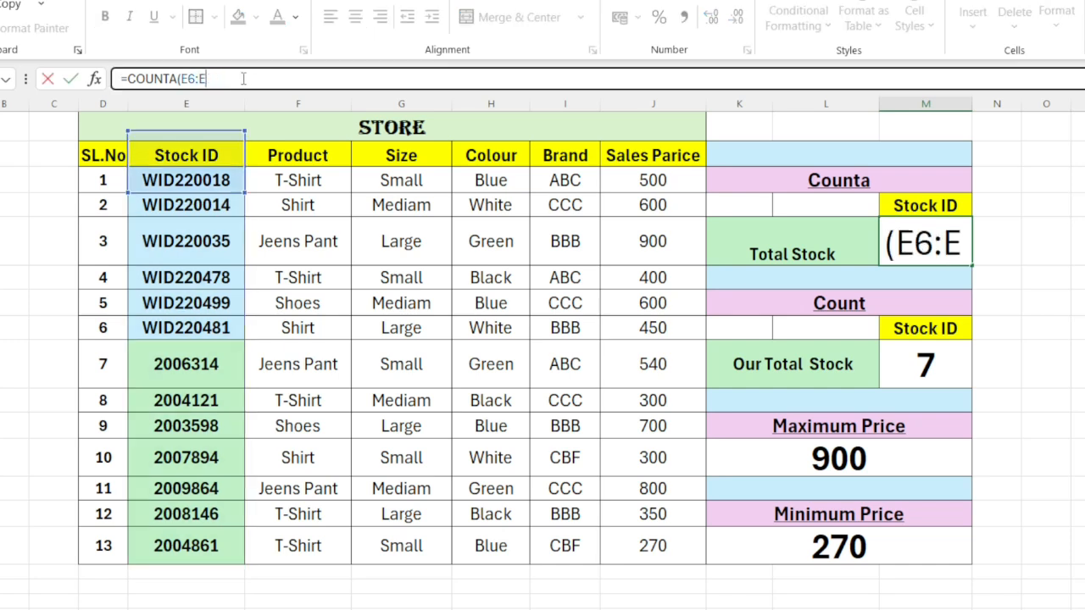
pyautogui.write('=')
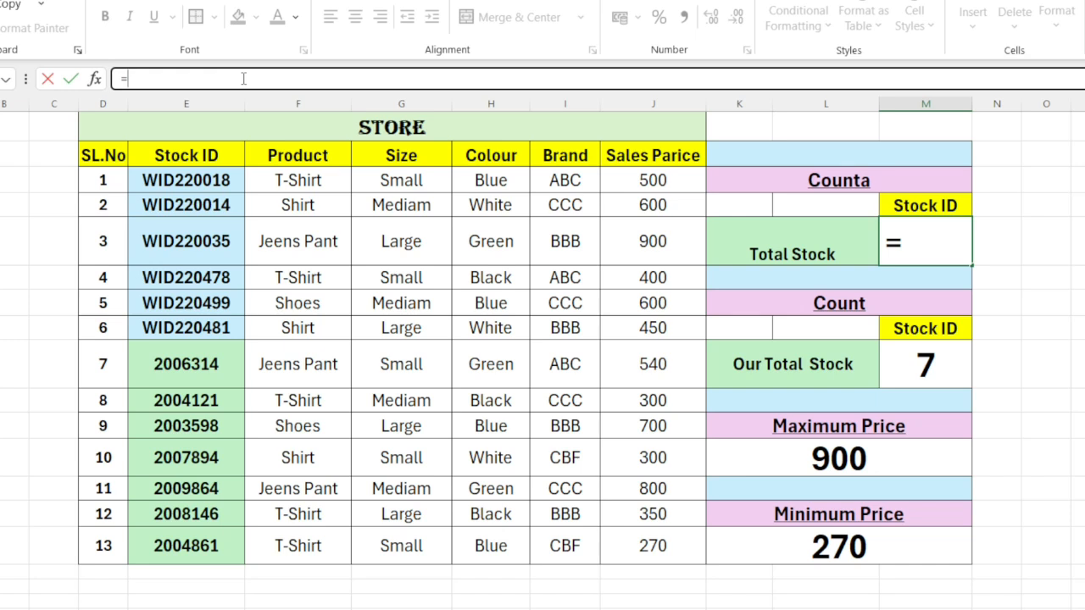
pyautogui.write('counta')
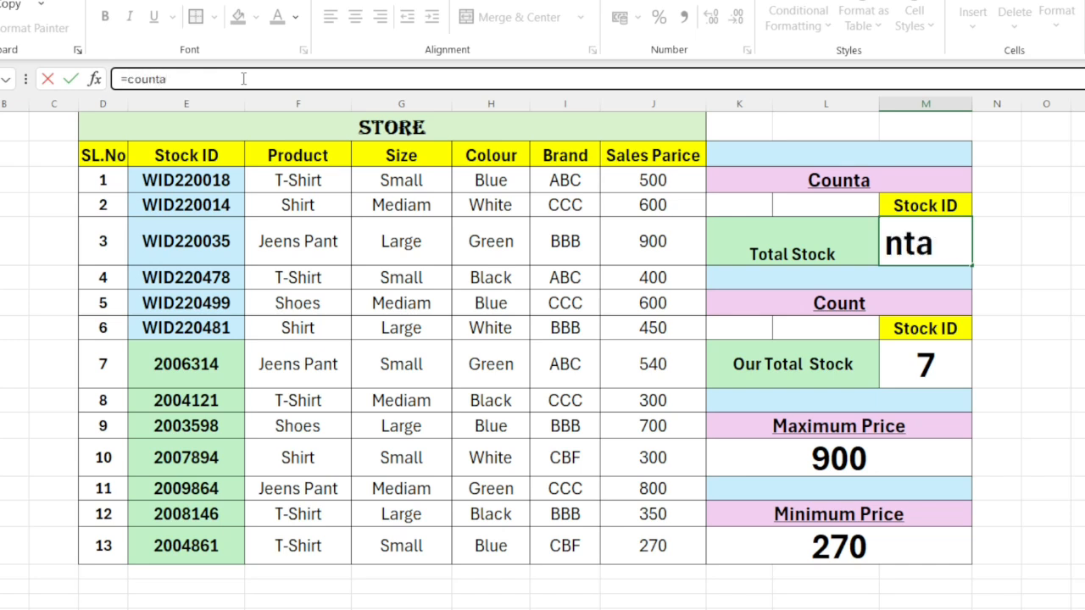
pyautogui.write('(')
pyautogui.click(191, 182)
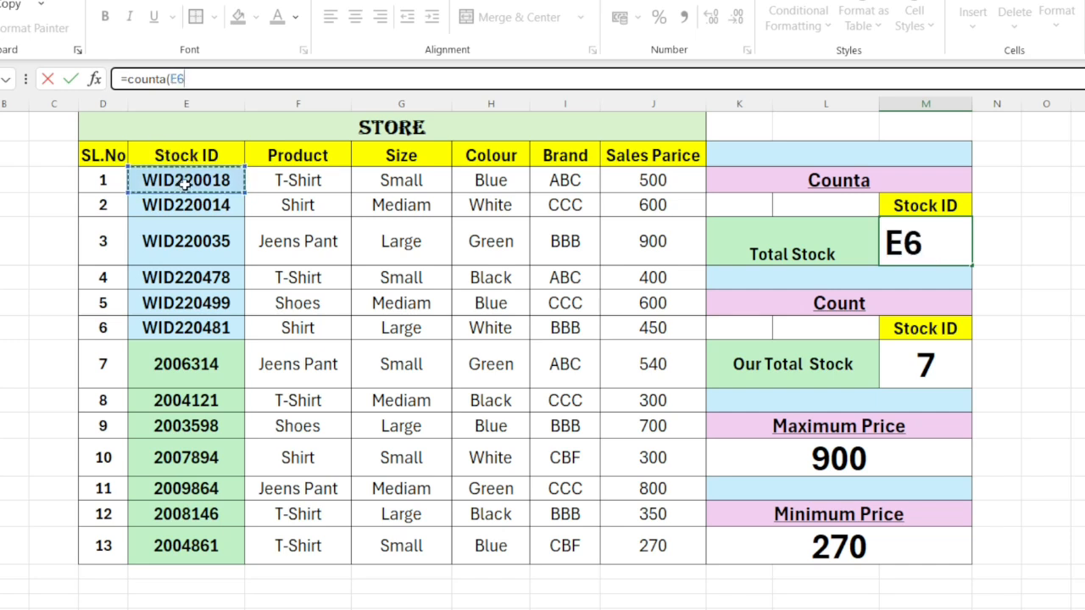
pyautogui.moveTo(184, 182); pyautogui.dragTo(202, 537)
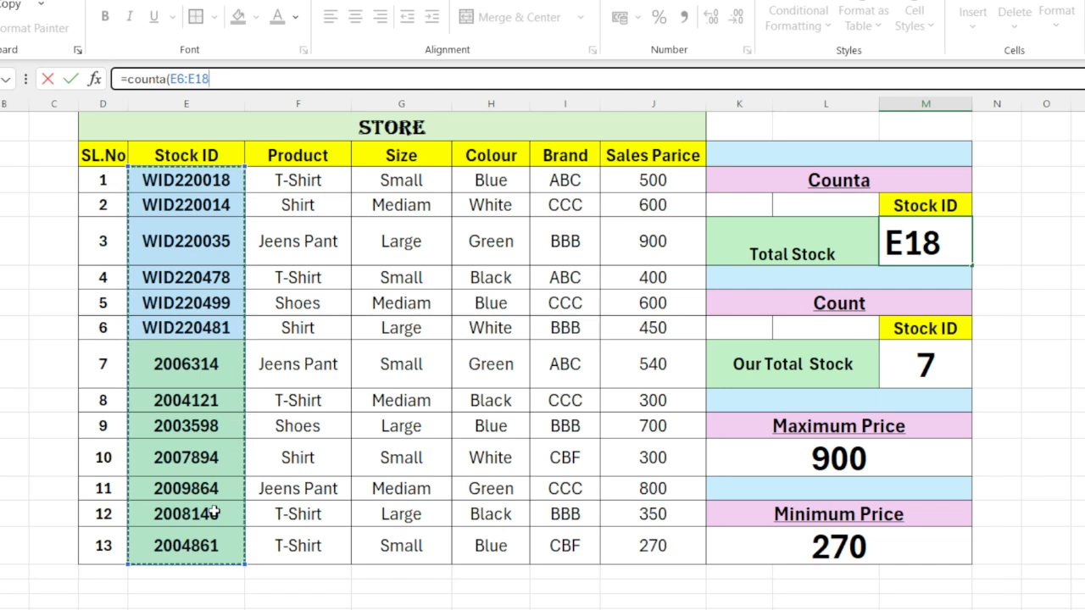
pyautogui.write(')')
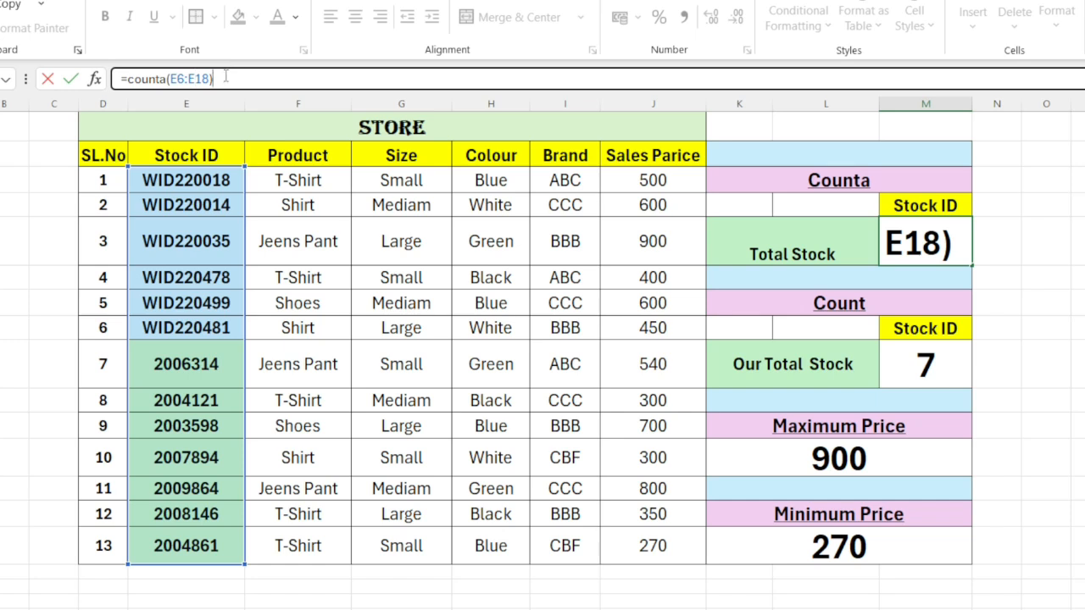
pyautogui.press('Return')
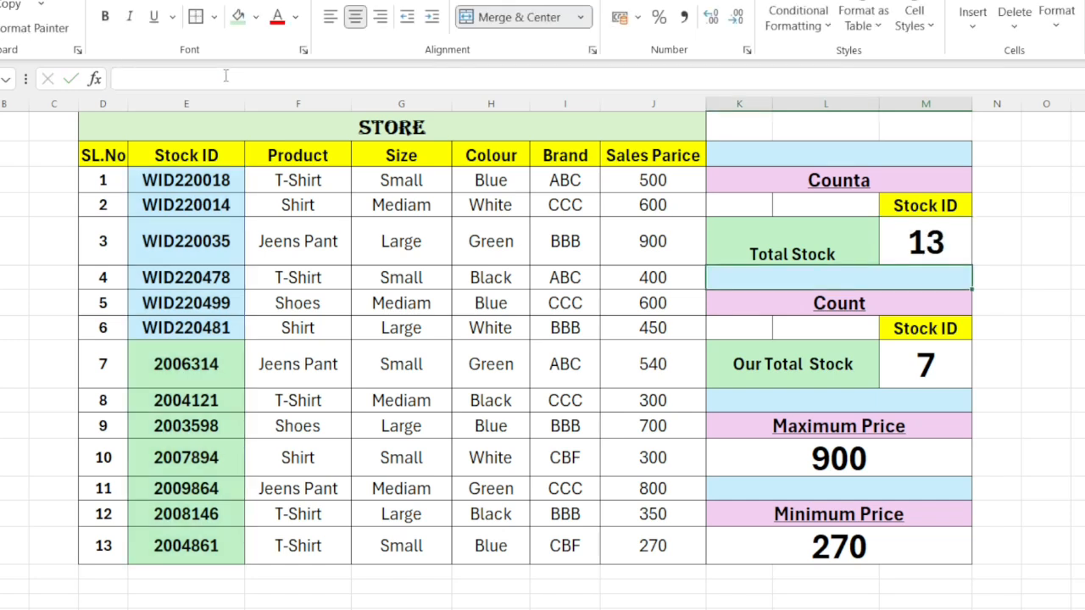
# Step: Check the Total Stock formula and compare the Stock IDs of the first two rows with their products
pyautogui.click(790, 253)
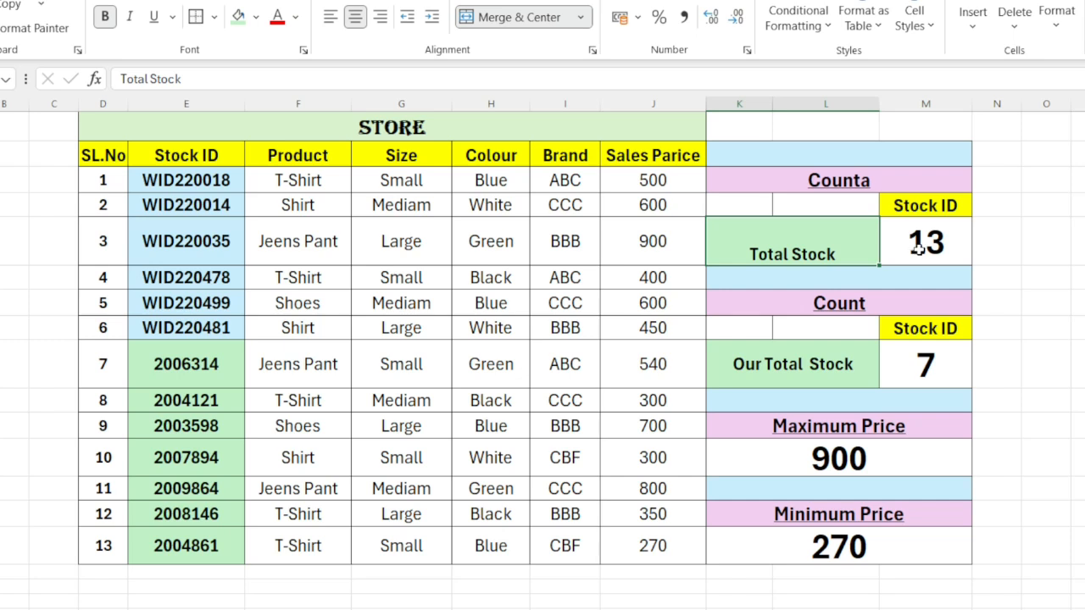
pyautogui.click(918, 245)
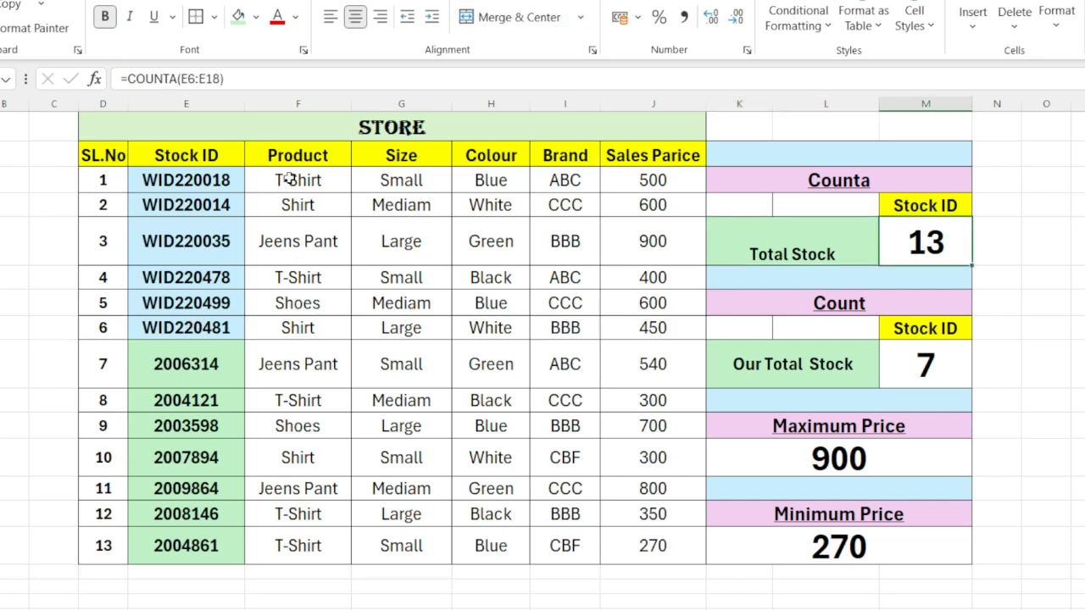
pyautogui.click(202, 191)
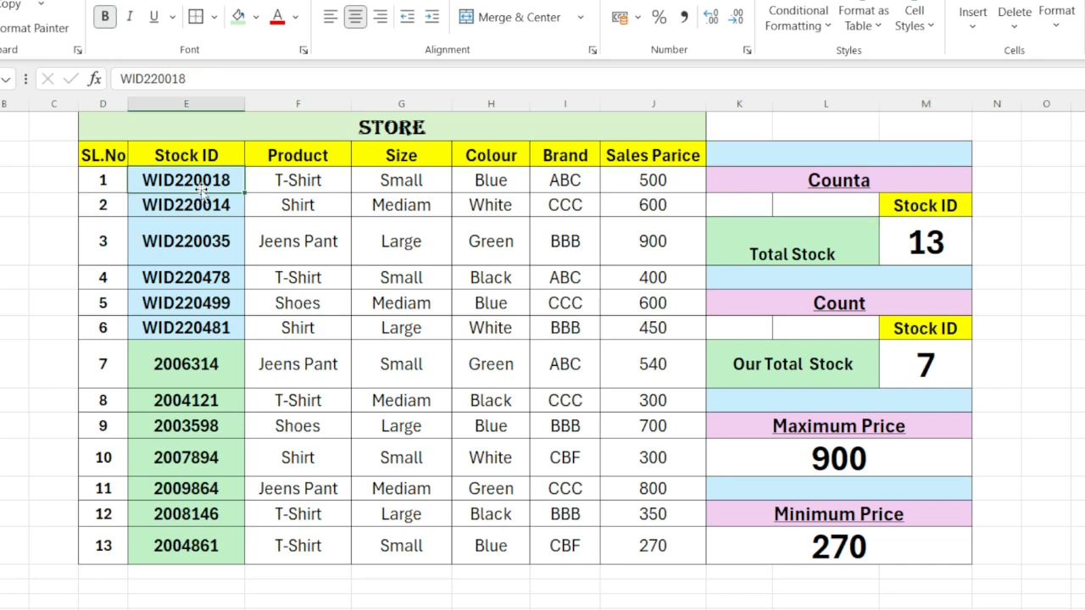
pyautogui.click(298, 181)
pyautogui.click(198, 187)
pyautogui.click(297, 203)
pyautogui.click(166, 215)
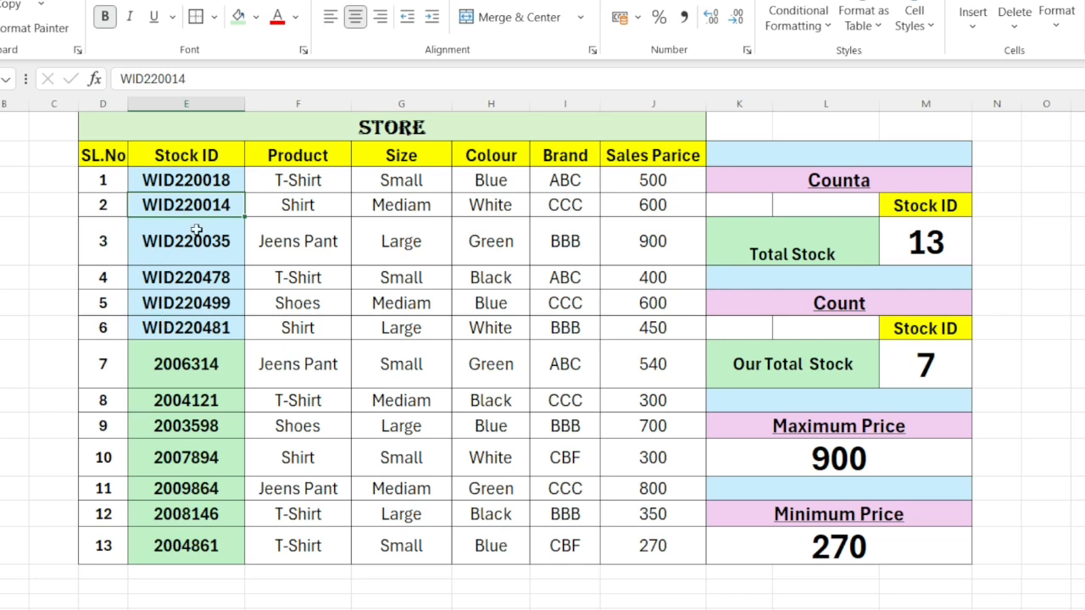
# Step: Clear the Stock IDs of the first and last items, SL.No 1 and 13, to test the stock formulas
pyautogui.click(184, 180)
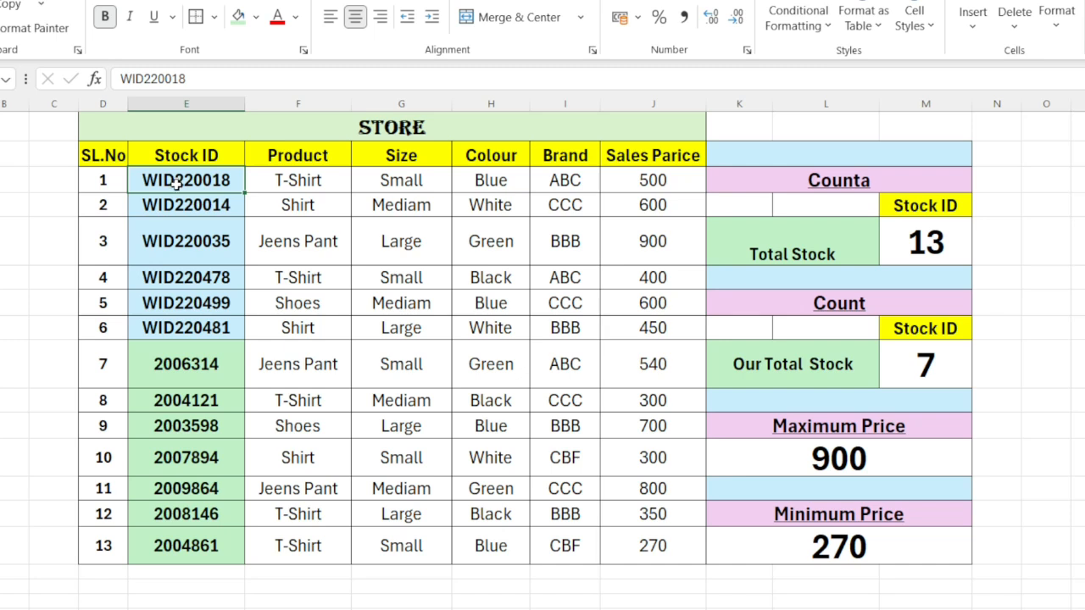
pyautogui.press('BackSpace')
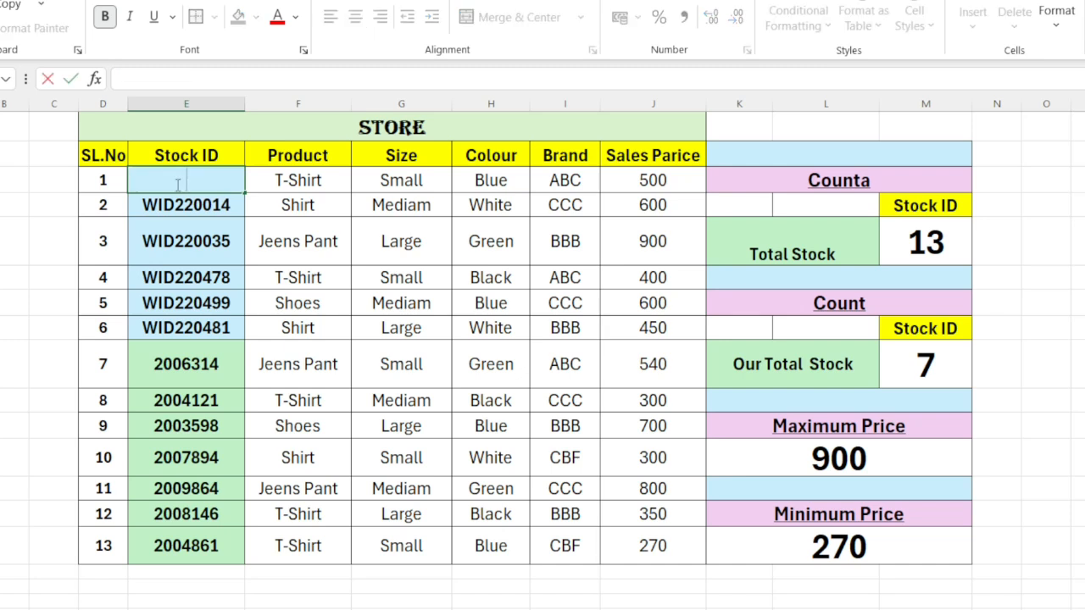
pyautogui.press('Return')
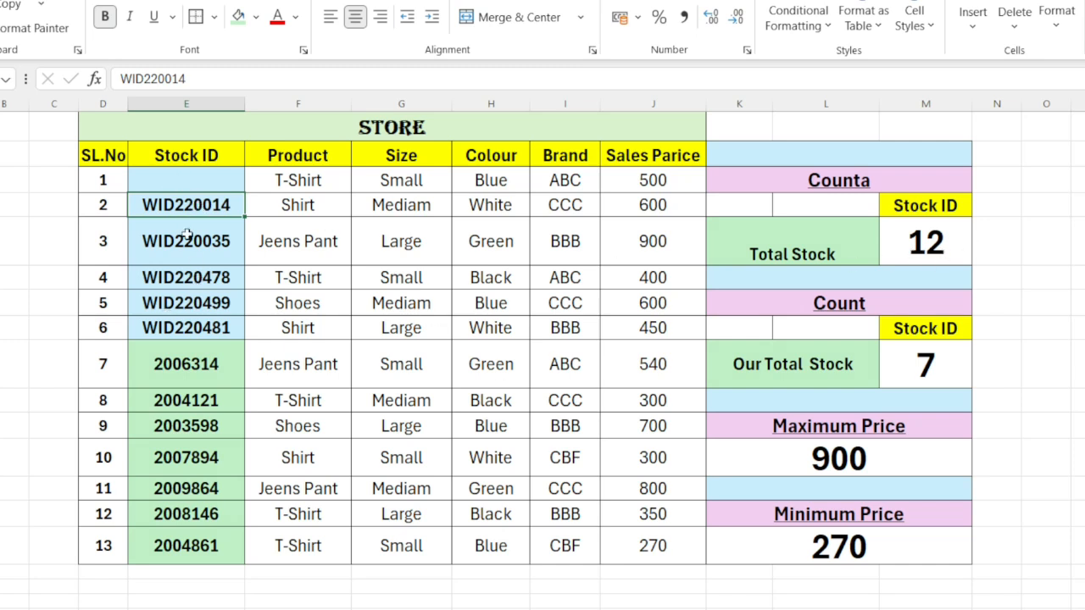
pyautogui.click(187, 555)
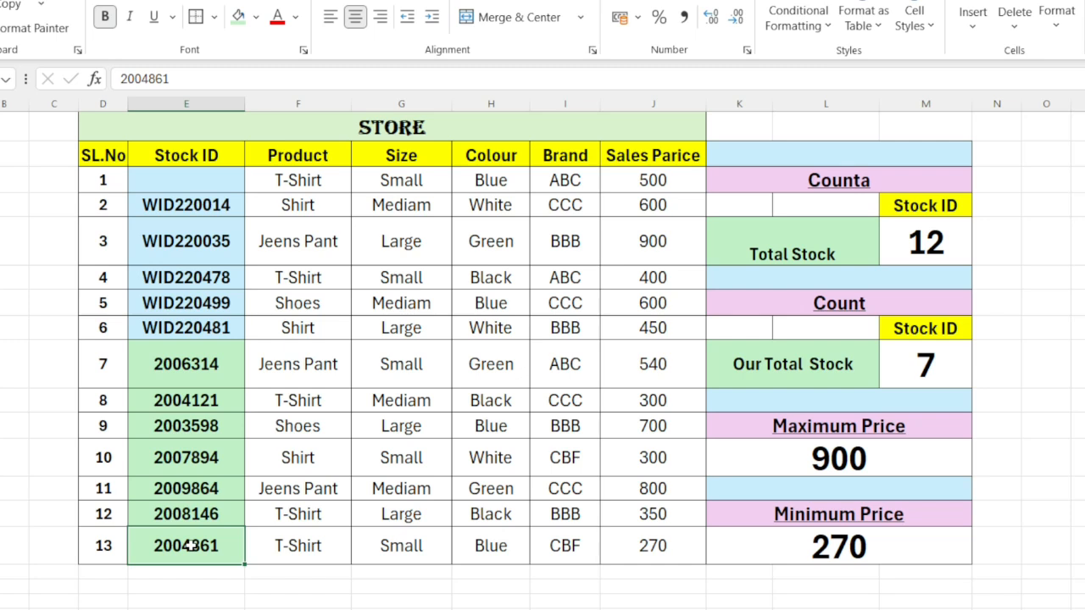
pyautogui.press('BackSpace')
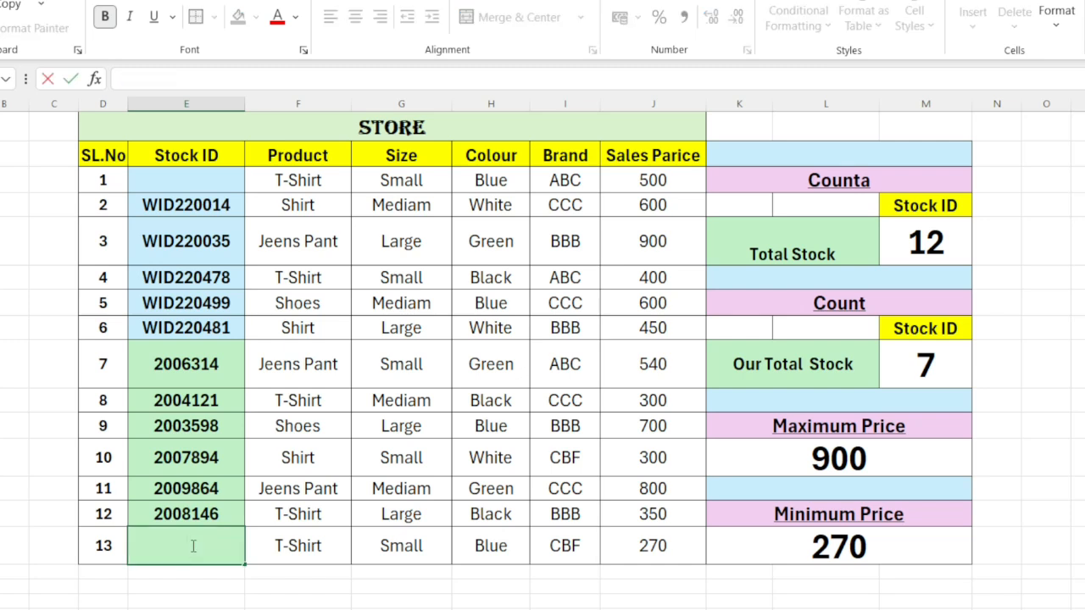
pyautogui.click(297, 552)
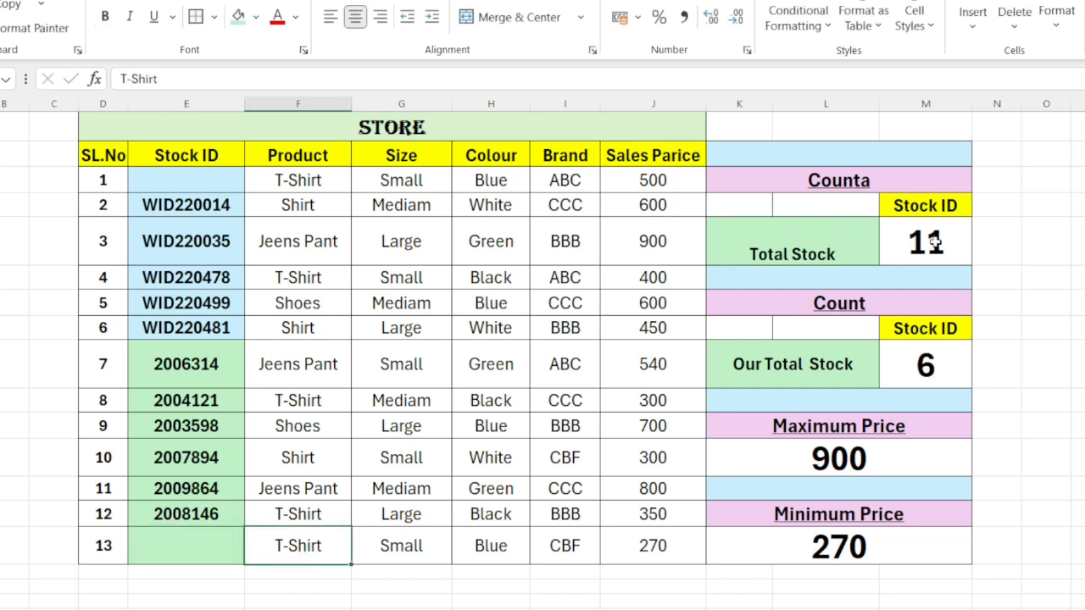
# Step: Clear the Our Total Stock formula in the Count section and inspect the Total Stock formula
pyautogui.click(922, 384)
pyautogui.press('BackSpace')
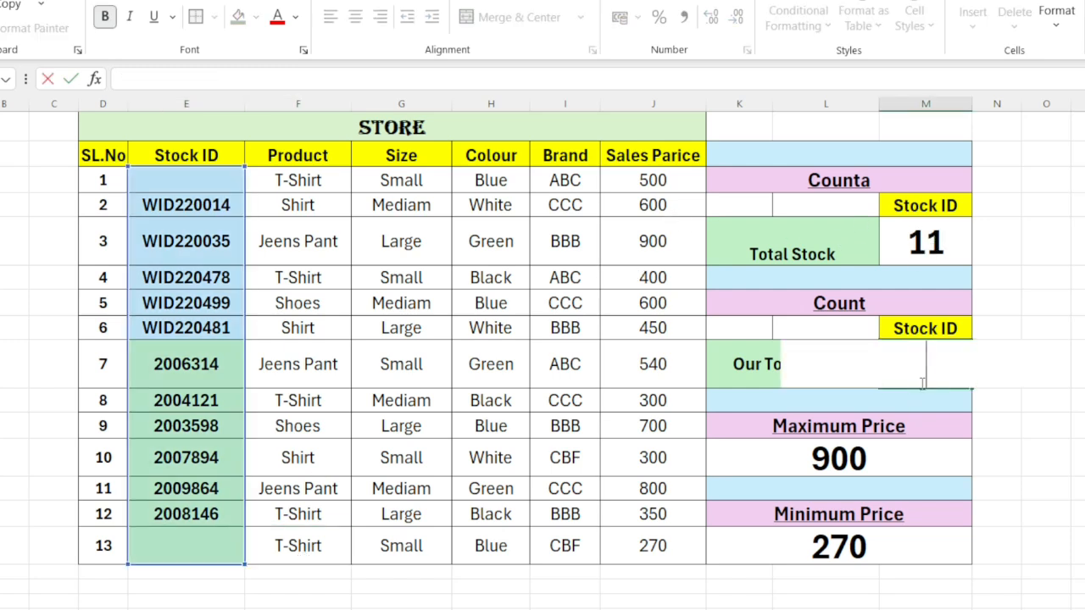
pyautogui.click(805, 330)
pyautogui.click(942, 238)
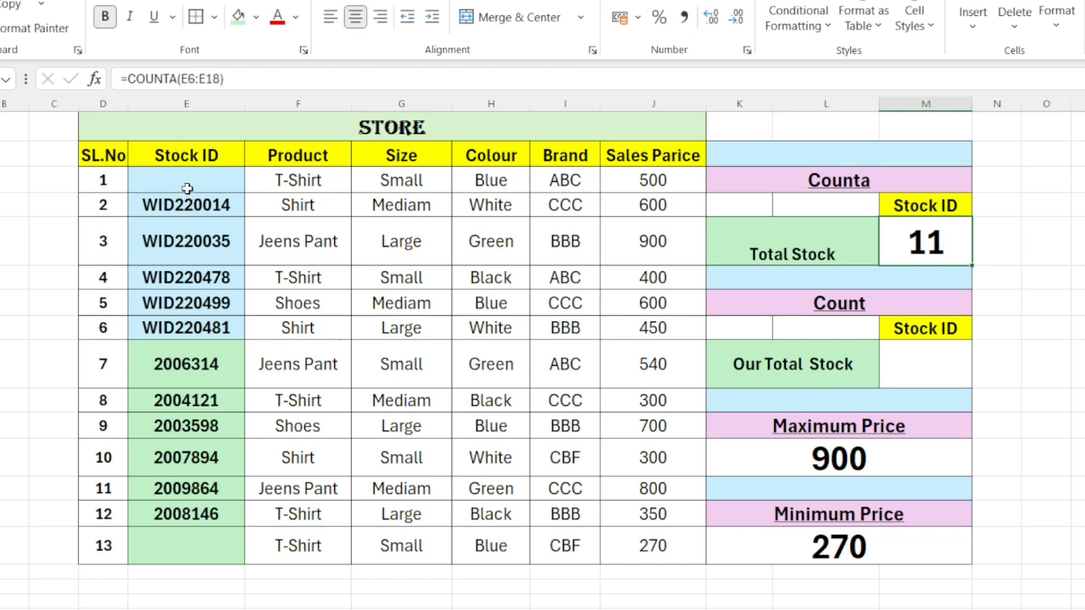
# Step: Undo the clearing of the Our Total Stock formula and of the first and last Stock IDs
pyautogui.hotkey('ctrl', 'z')
pyautogui.hotkey('ctrl', 'z')
pyautogui.hotkey('ctrl', 'z')
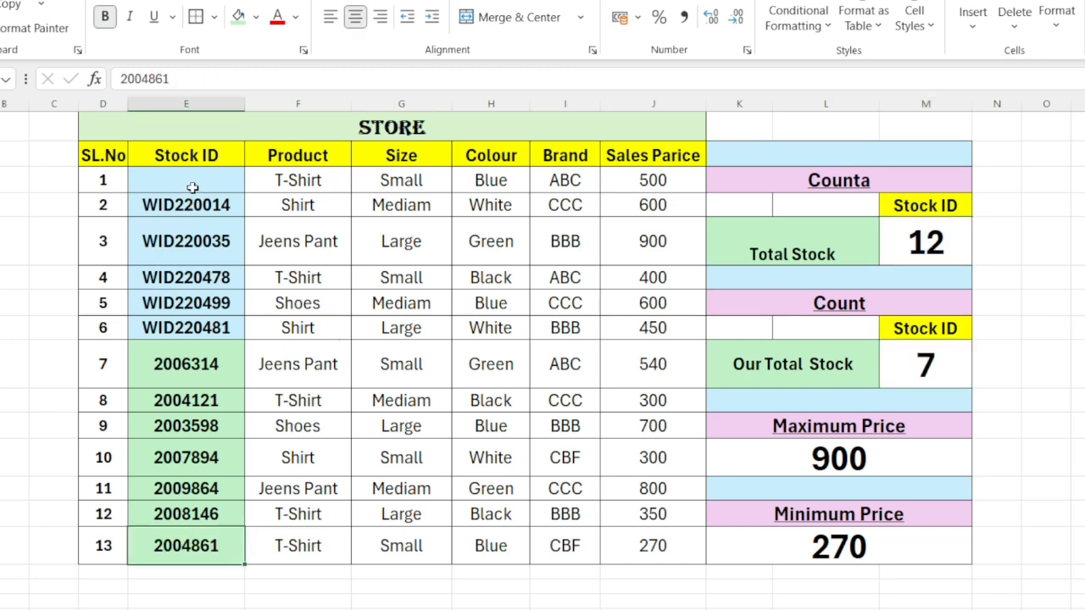
pyautogui.click(207, 250)
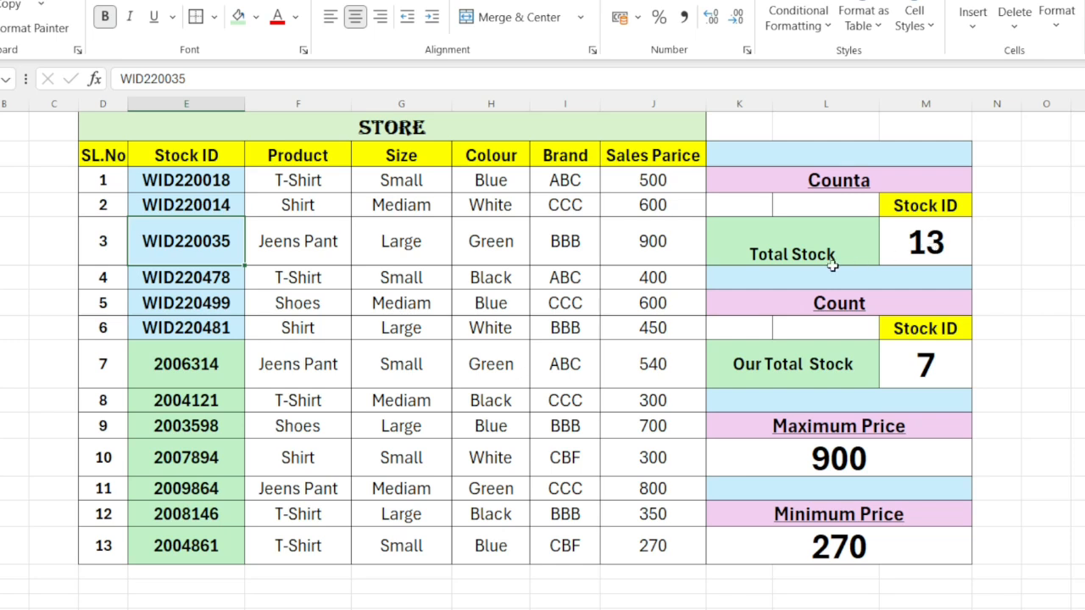
# Step: Clear the existing Total Stock formula in the Counta section
pyautogui.click(921, 244)
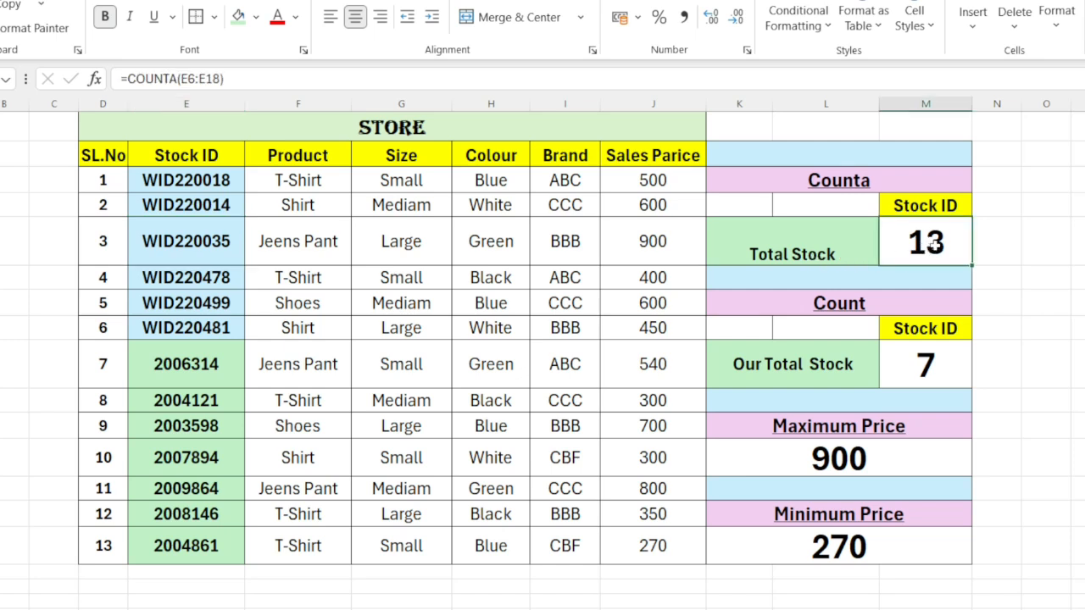
pyautogui.click(268, 85)
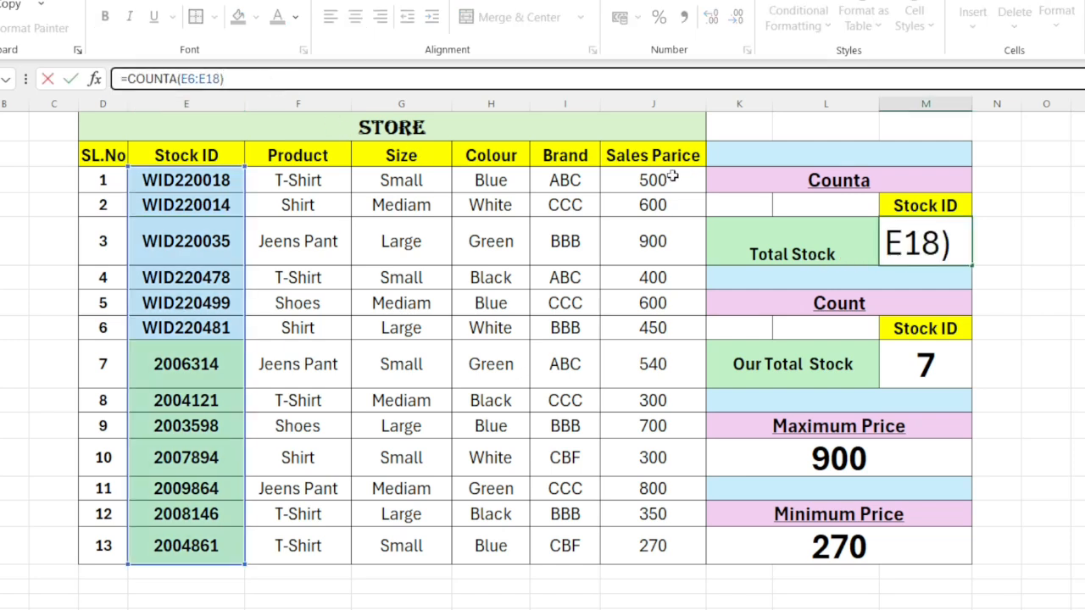
pyautogui.press('BackSpace')
pyautogui.press('BackSpace')
pyautogui.press('BackSpace')
pyautogui.press('BackSpace')
pyautogui.press('BackSpace')
pyautogui.press('BackSpace')
pyautogui.press('BackSpace')
pyautogui.press('BackSpace')
pyautogui.press('BackSpace')
pyautogui.press('BackSpace')
pyautogui.press('BackSpace')
pyautogui.press('BackSpace')
pyautogui.press('BackSpace')
pyautogui.press('BackSpace')
pyautogui.press('BackSpace')
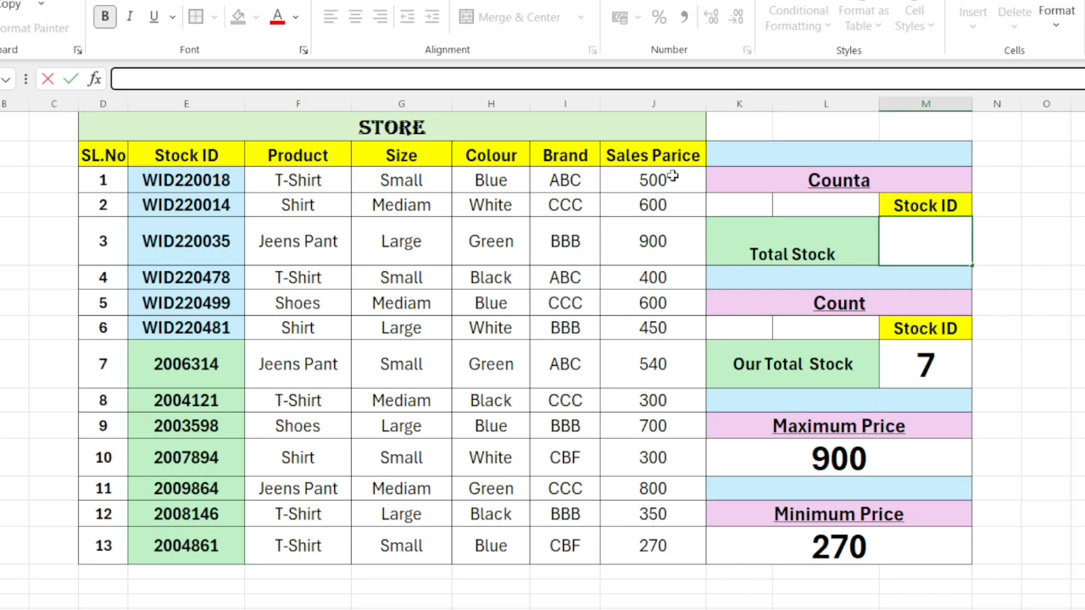
# Step: Enter =COUNTA(E6:E43) as the Total Stock formula, counting down the Stock ID column
pyautogui.write('=vo')
pyautogui.press('BackSpace')
pyautogui.press('BackSpace')
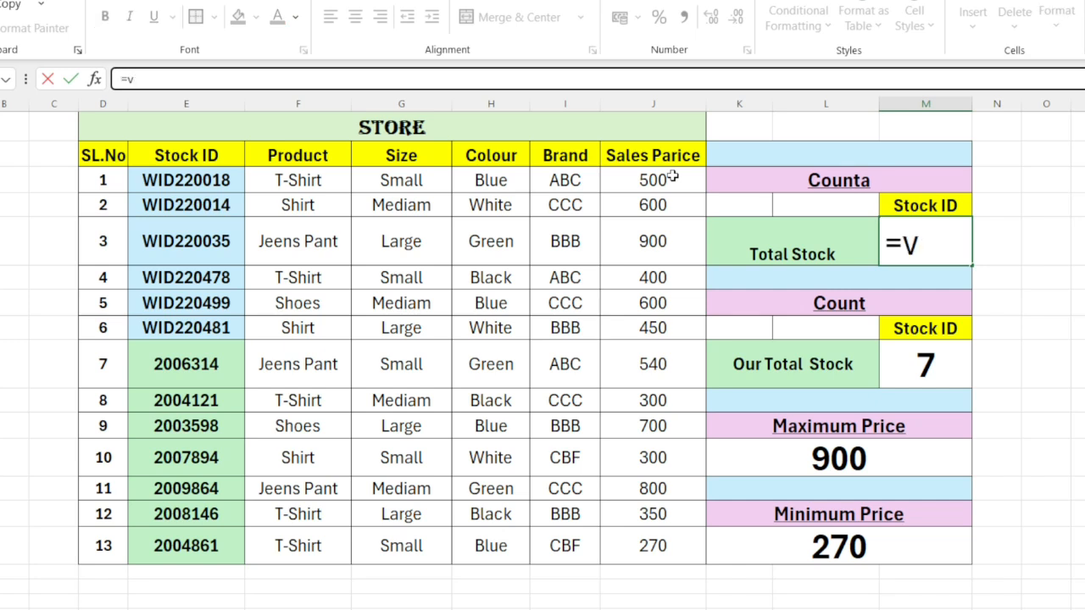
pyautogui.write('counta')
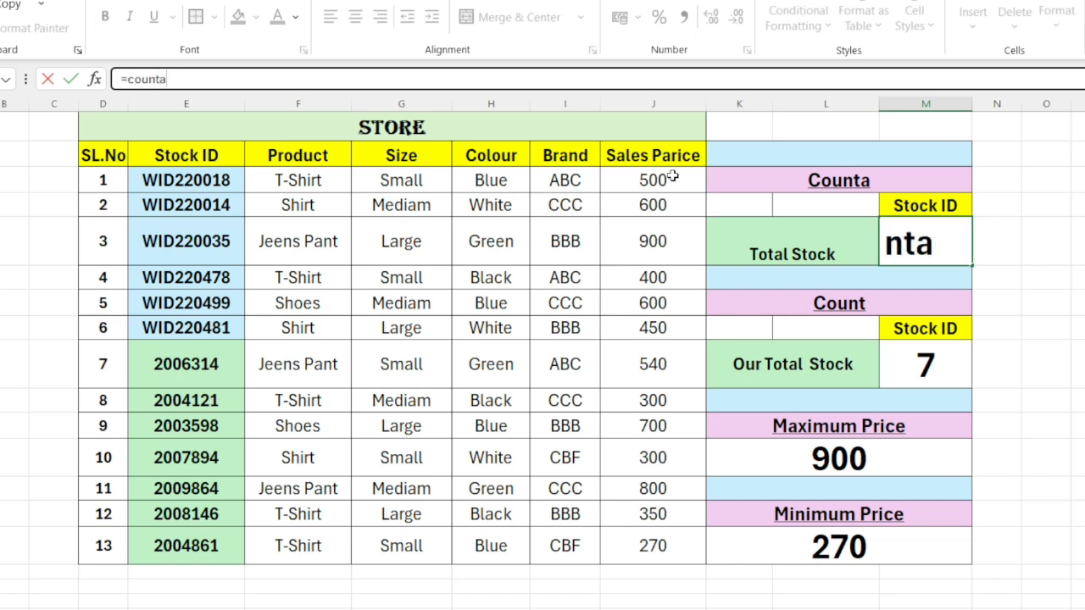
pyautogui.write('(')
pyautogui.click(190, 180)
pyautogui.moveTo(190, 180); pyautogui.dragTo(229, 559)
pyautogui.scroll(5, 232, 544)
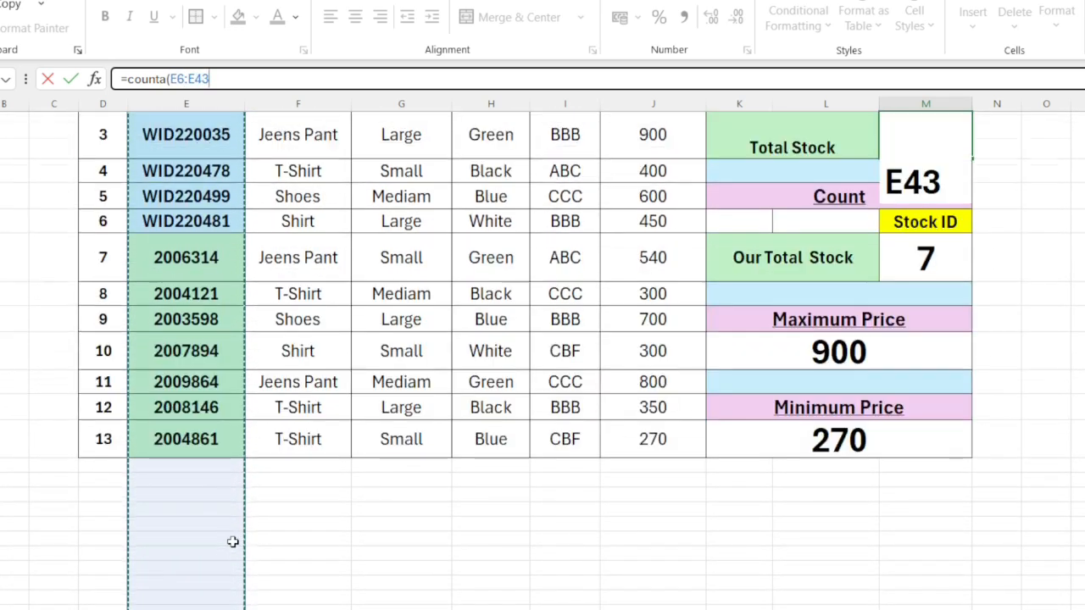
pyautogui.scroll(-1, 232, 544)
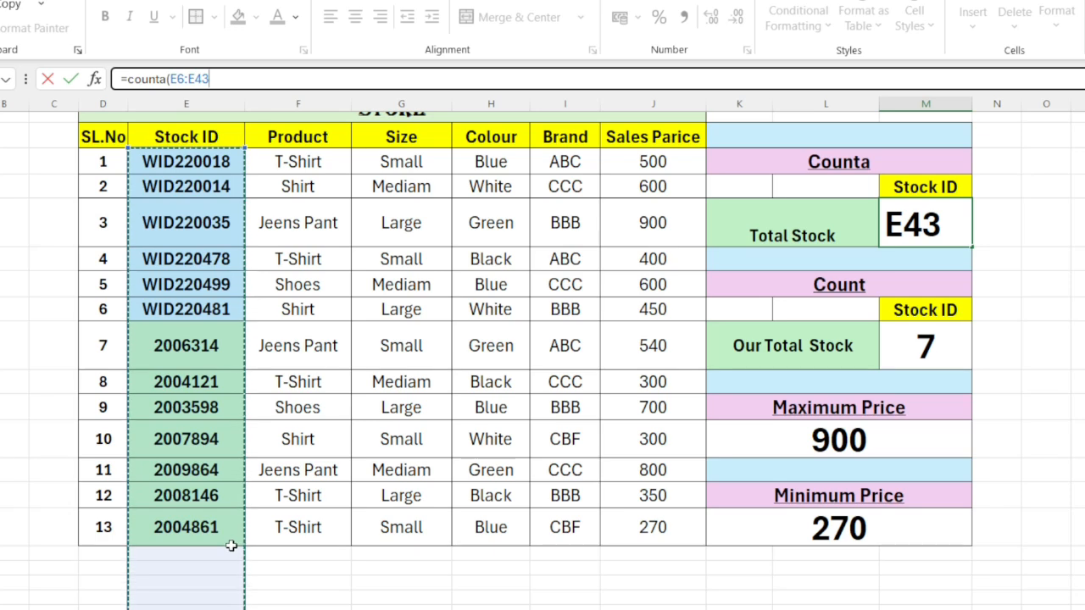
pyautogui.write(')')
pyautogui.press('Return')
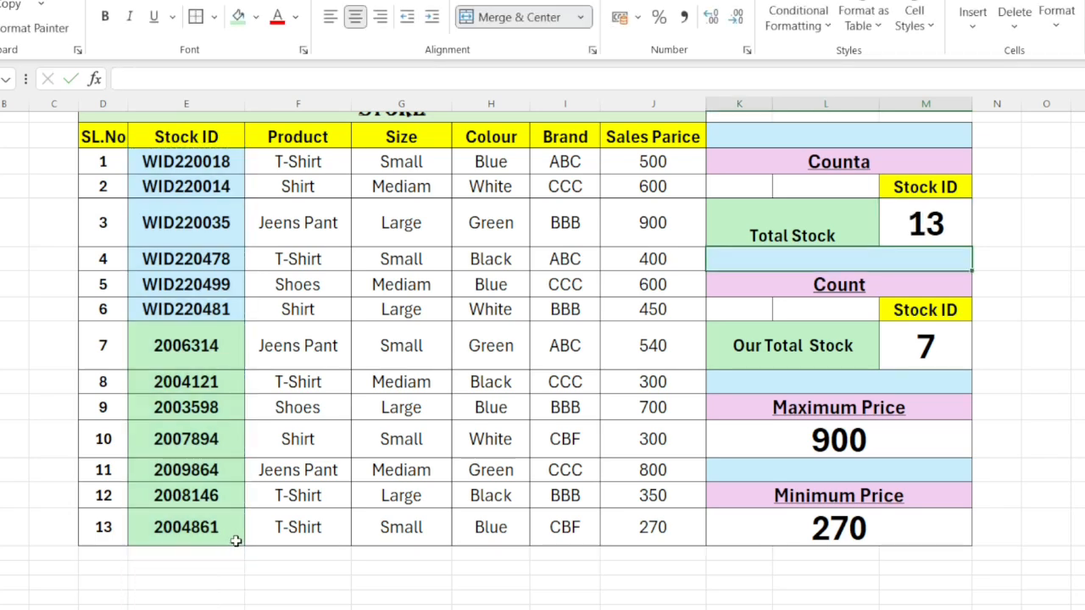
# Step: Clear the Our Total Stock formula in the Count section and review the numeric Stock IDs from SL.No 7 to 11
pyautogui.scroll(1, 245, 546)
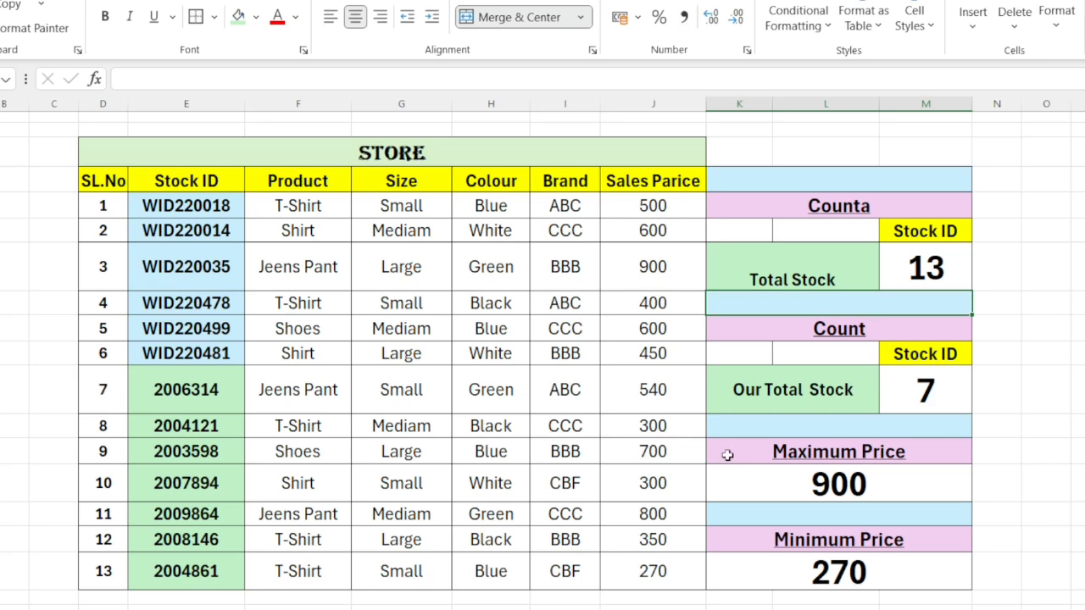
pyautogui.scroll(-1, 525, 356)
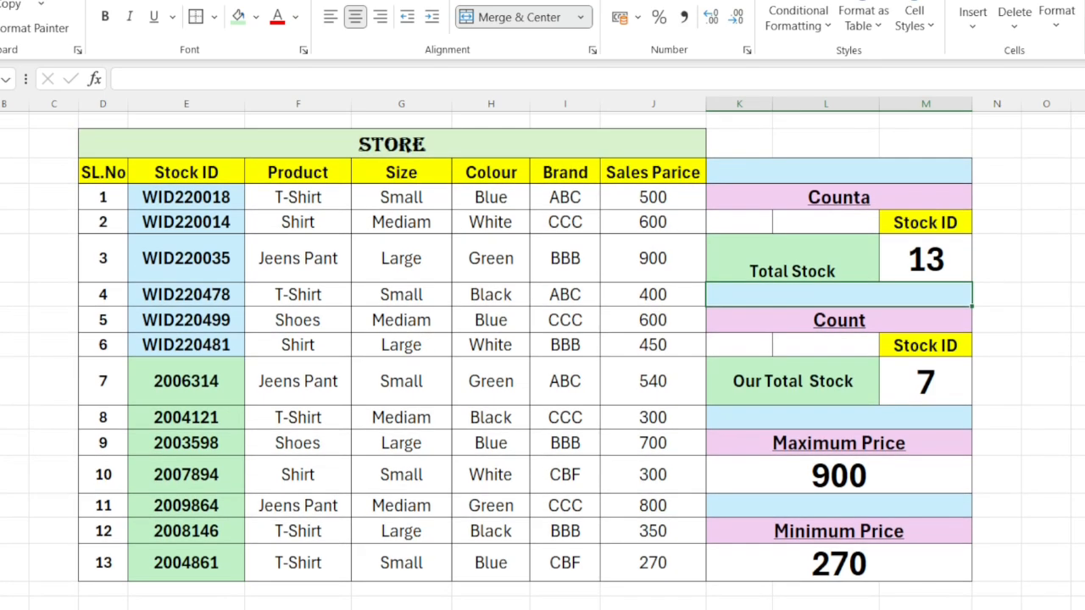
pyautogui.click(180, 322)
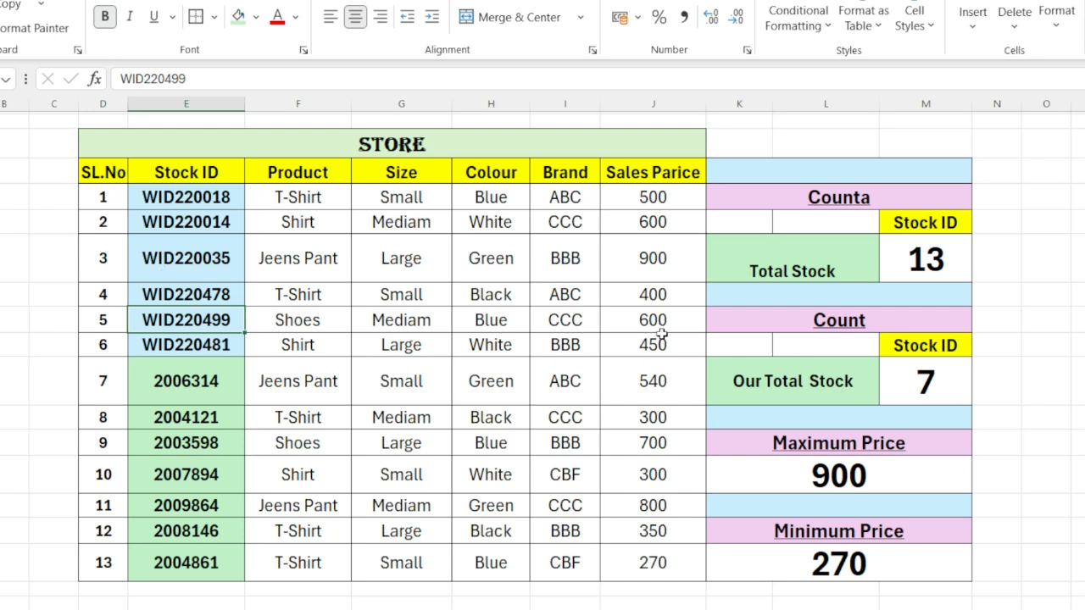
pyautogui.click(921, 381)
pyautogui.doubleClick(922, 383)
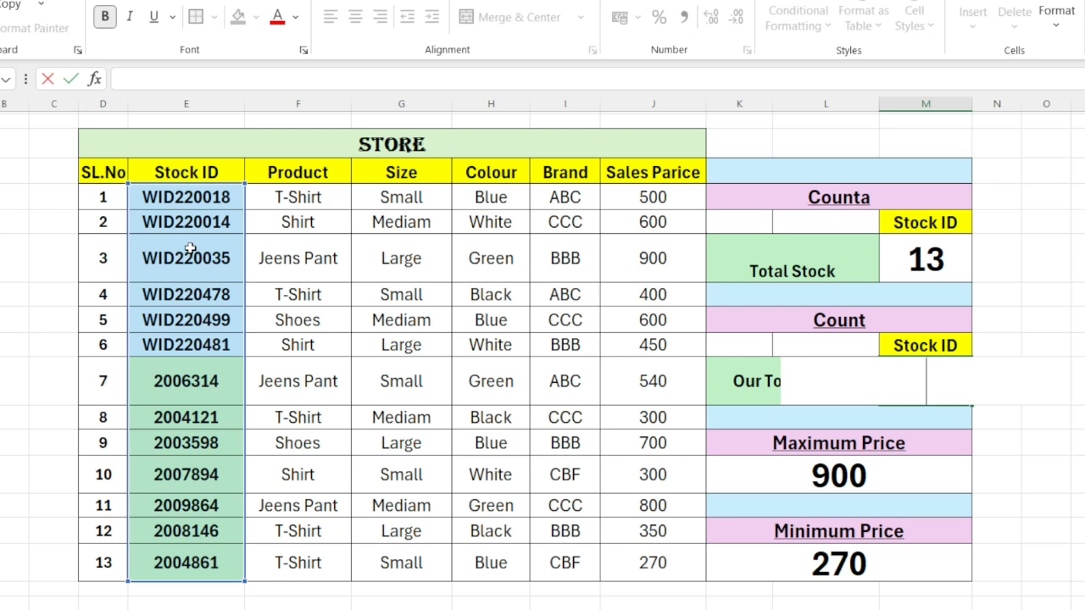
pyautogui.click(187, 397)
pyautogui.press('Down')
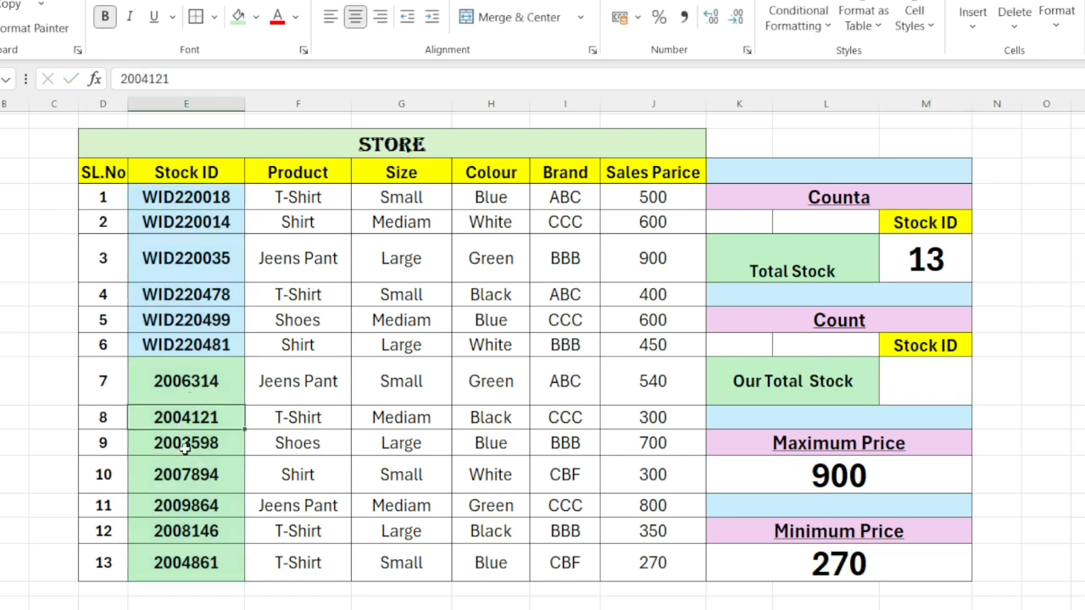
pyautogui.click(185, 449)
pyautogui.click(174, 512)
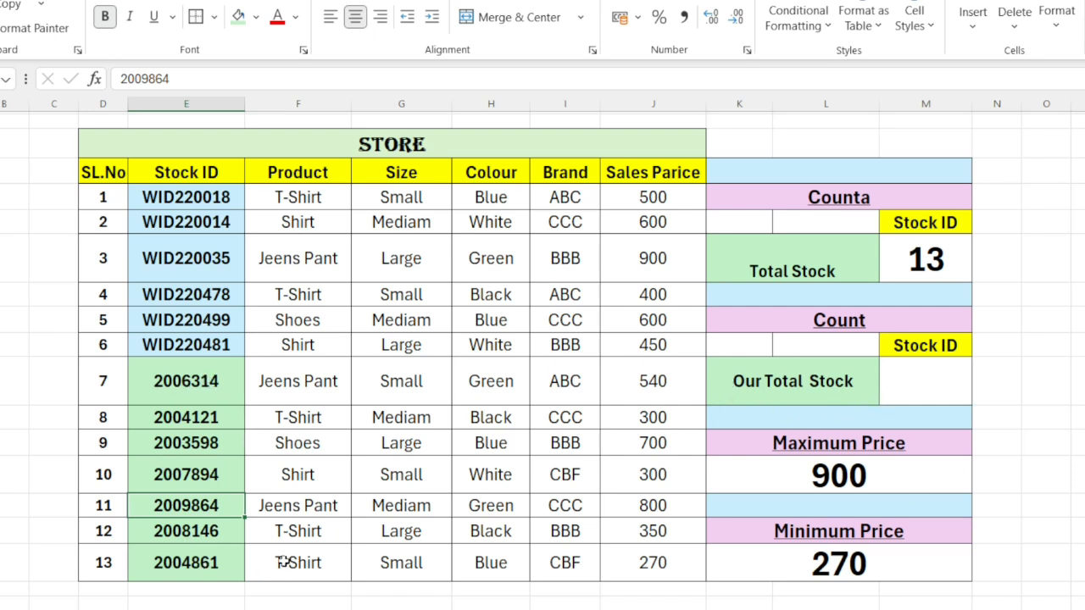
# Step: Enter =COUNT(E6:E18) as the Our Total Stock formula to count the numeric Stock IDs
pyautogui.click(937, 380)
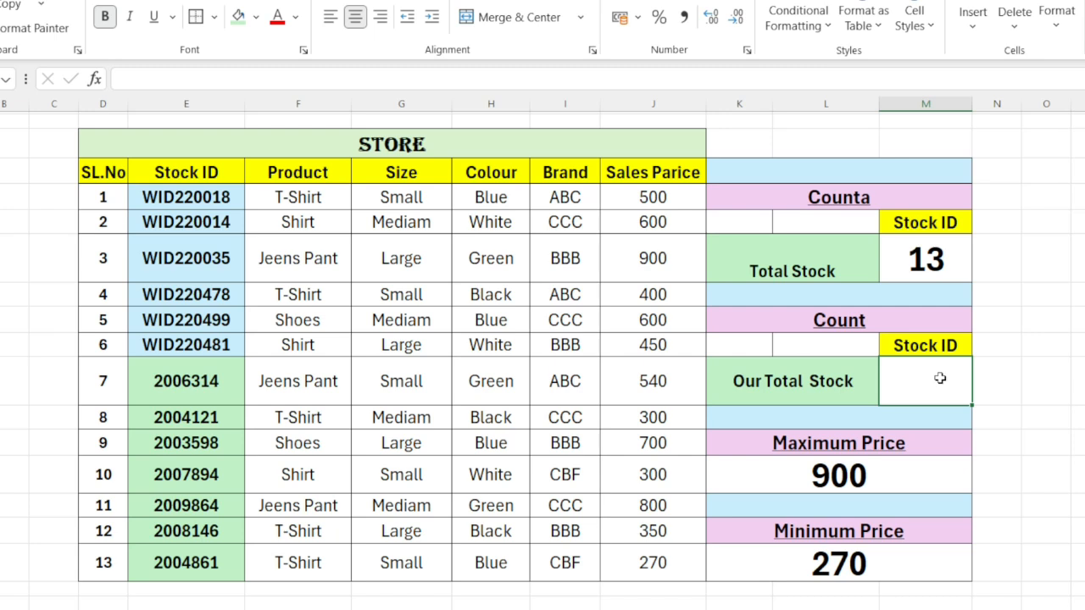
pyautogui.write('=')
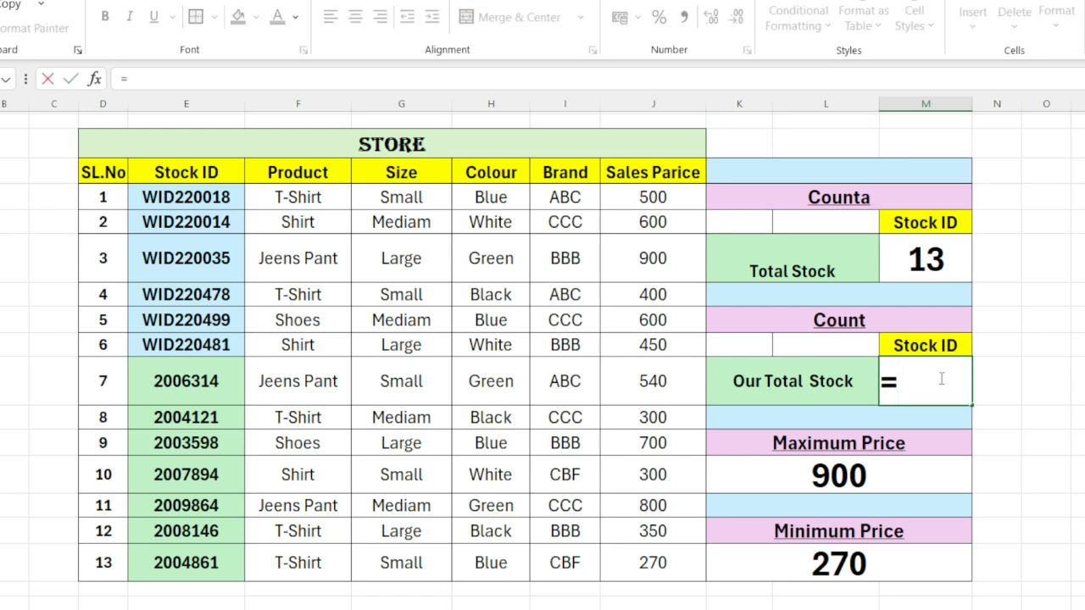
pyautogui.click(141, 75)
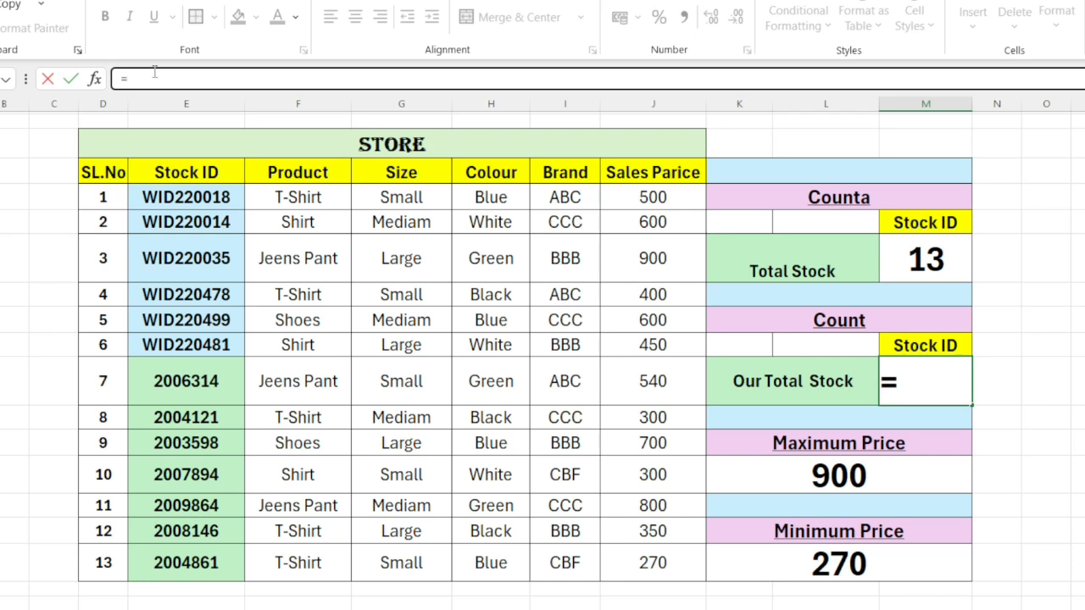
pyautogui.write('count')
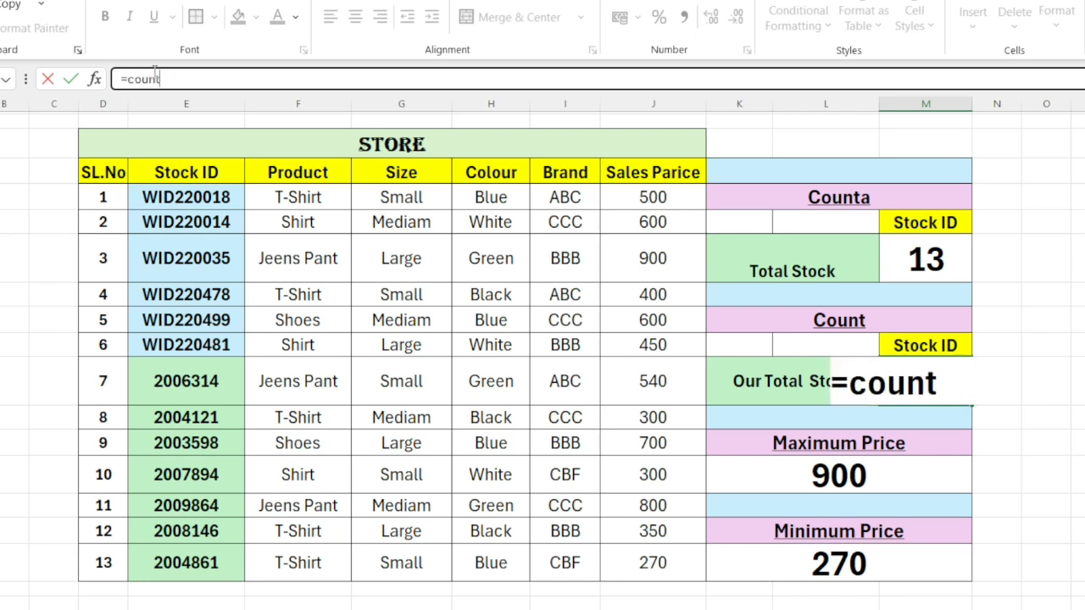
pyautogui.write('(')
pyautogui.click(174, 196)
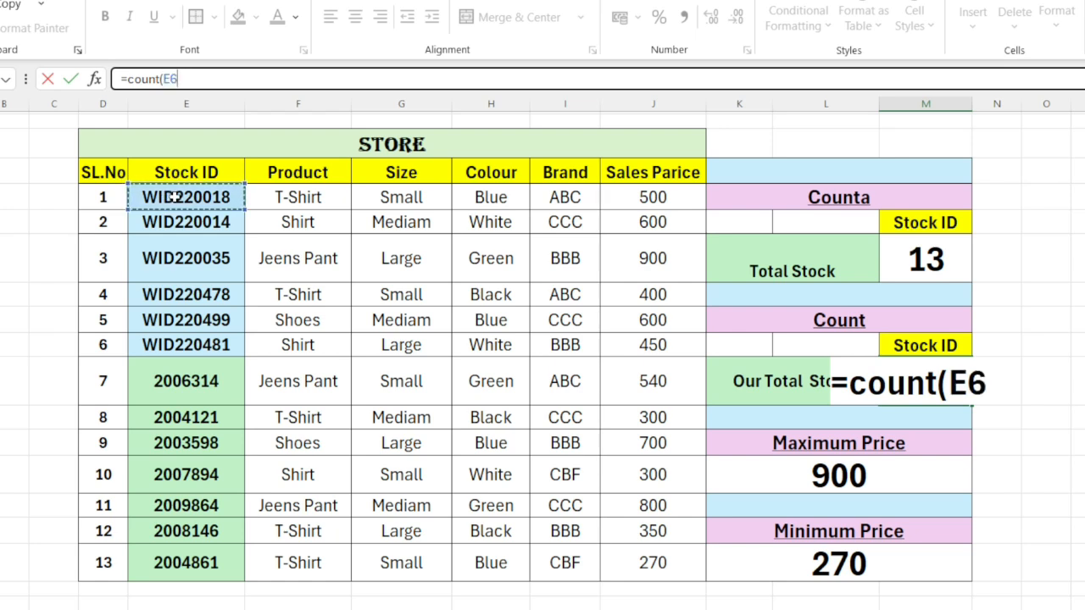
pyautogui.moveTo(174, 196); pyautogui.dragTo(172, 566)
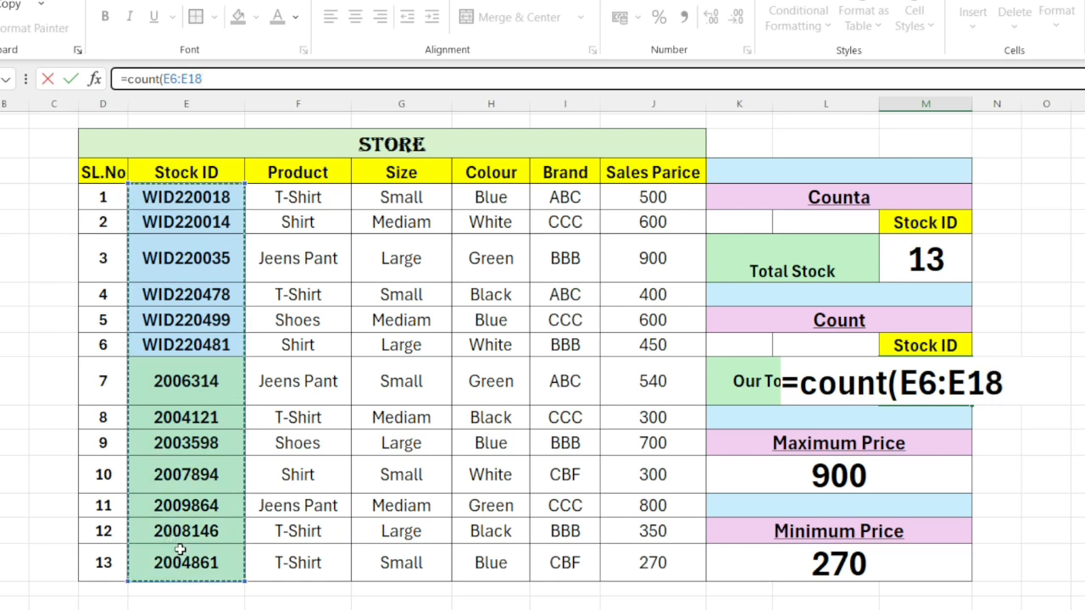
pyautogui.write(')')
pyautogui.press('Return')
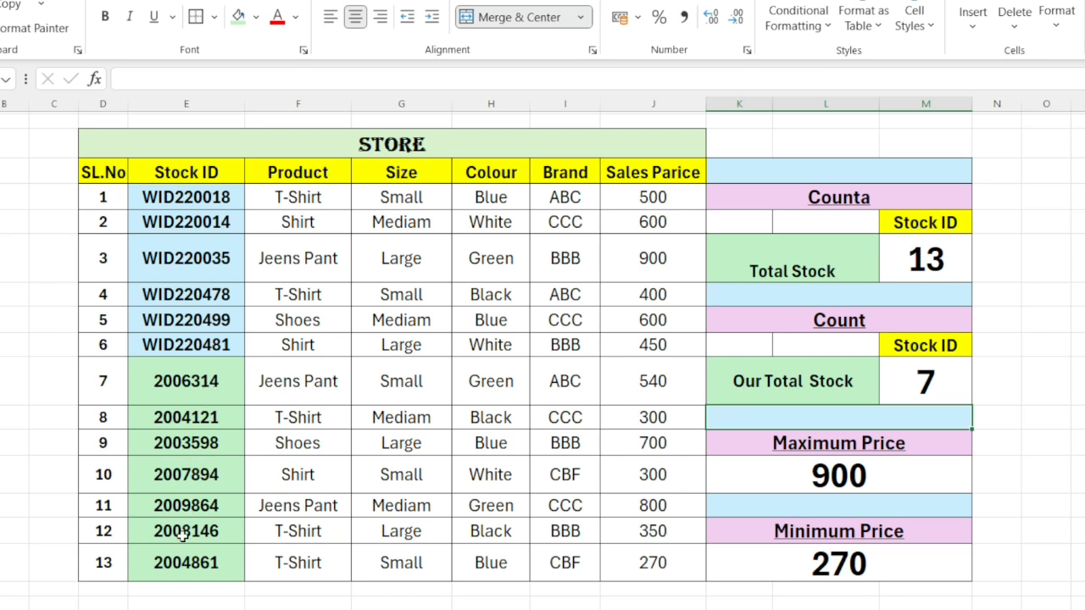
# Step: Clear the Stock ID of SL.No 13 to test both stock counts, and undo the deletion
pyautogui.click(186, 565)
pyautogui.press('BackSpace')
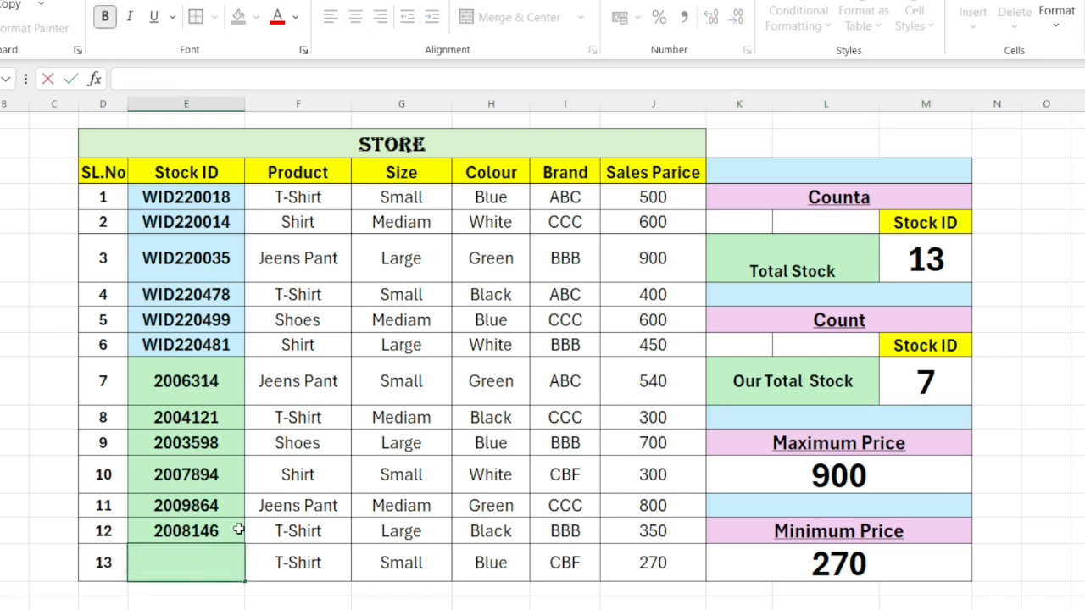
pyautogui.click(186, 527)
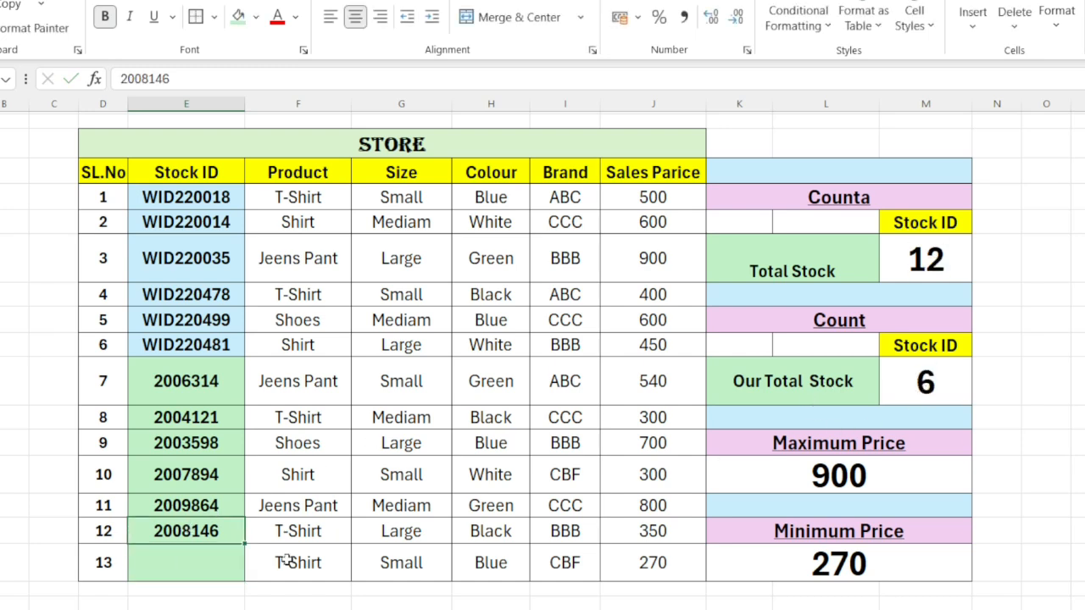
pyautogui.hotkey('ctrl', 'z')
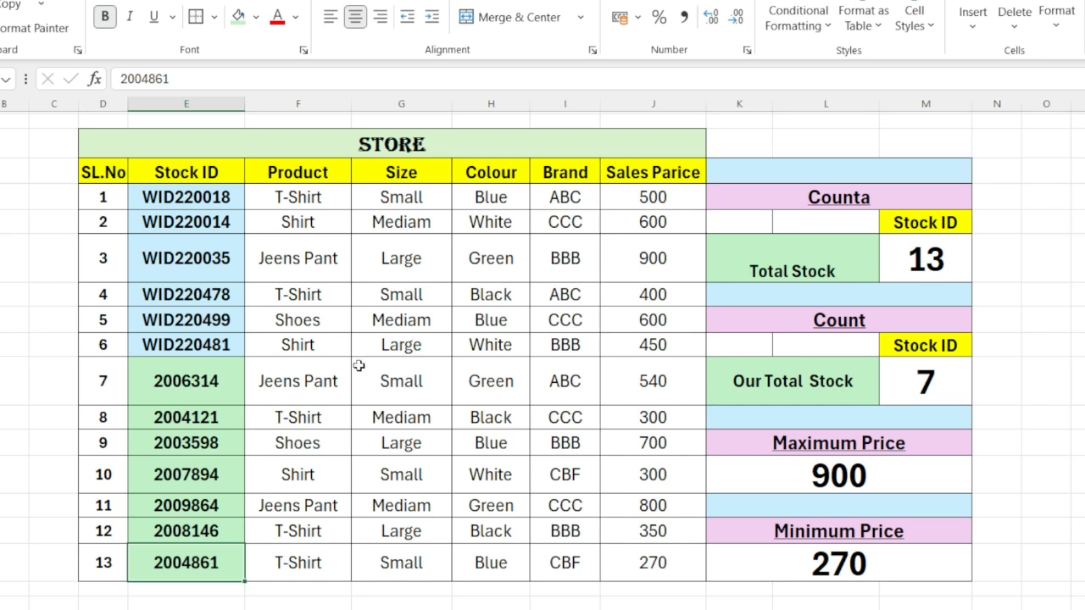
pyautogui.click(181, 390)
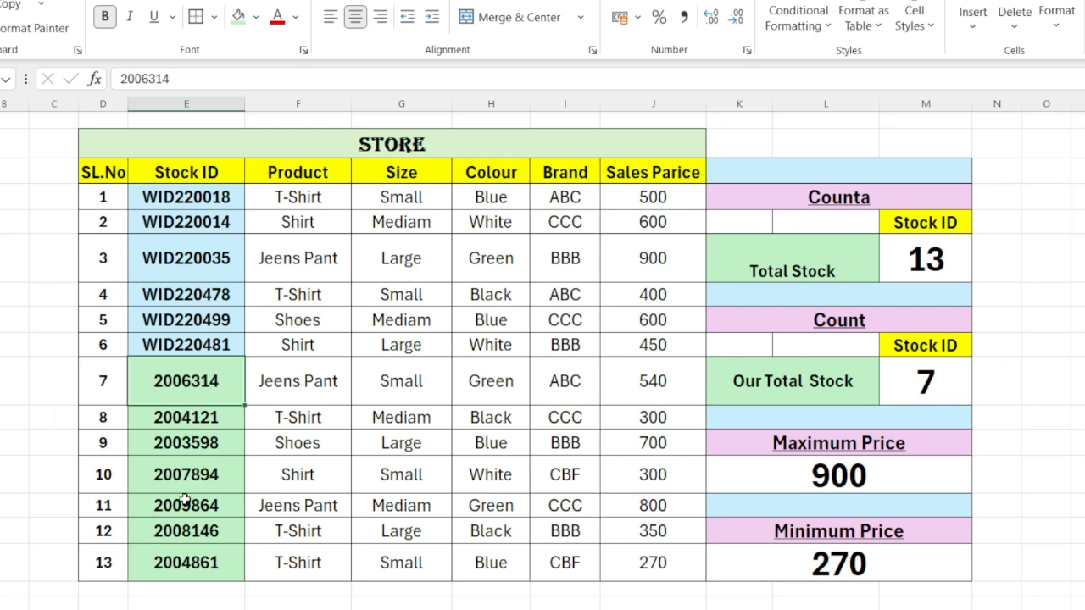
# Step: Inspect the Maximum Price formula and clear it from its cell
pyautogui.click(839, 477)
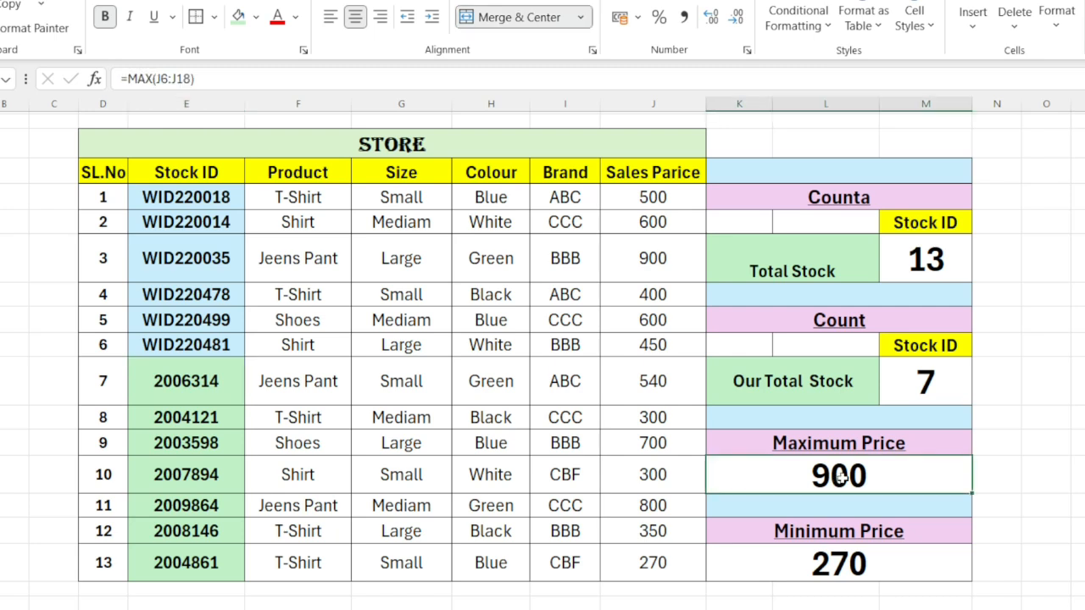
pyautogui.doubleClick(839, 477)
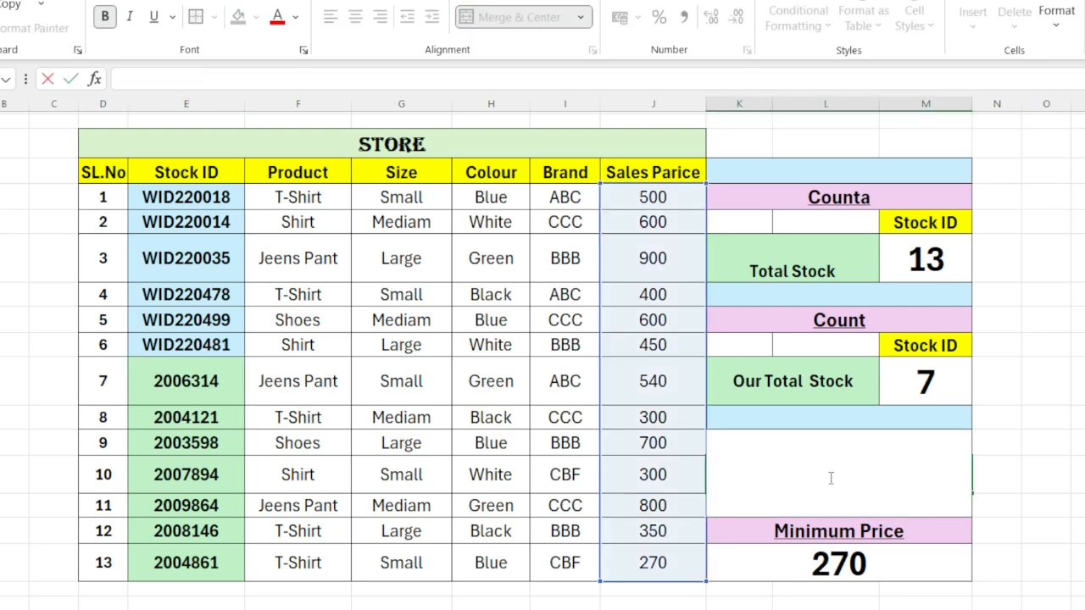
pyautogui.click(152, 78)
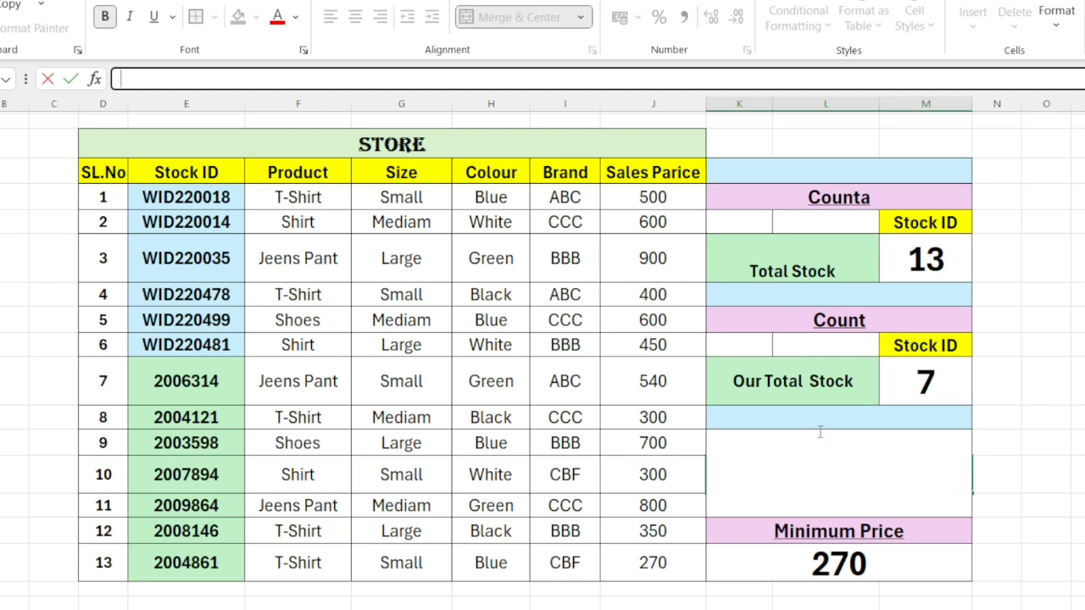
pyautogui.click(818, 467)
pyautogui.click(1035, 489)
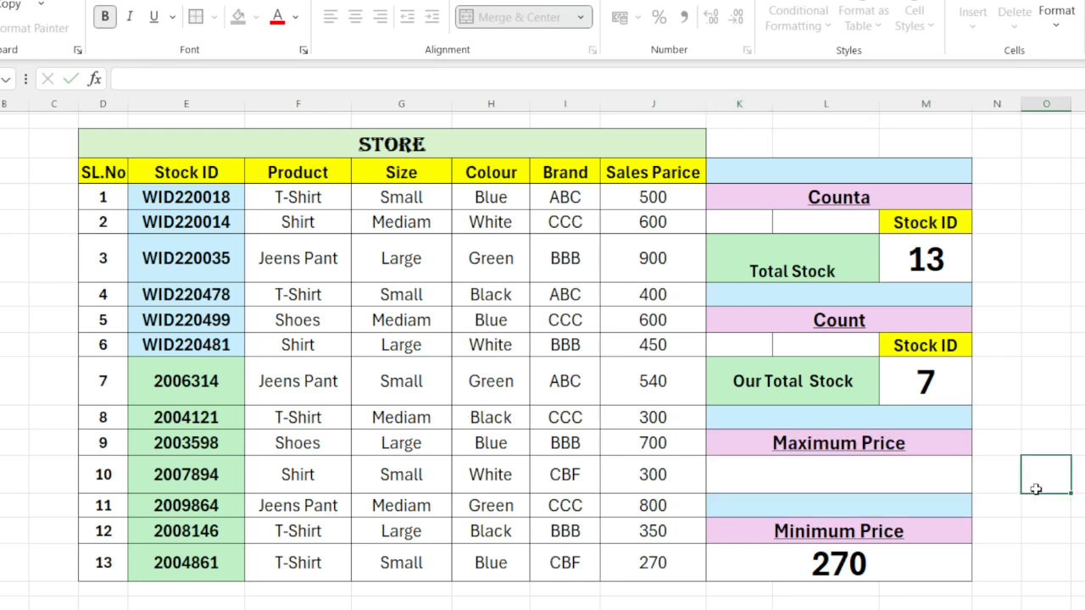
# Step: Enter =MAX(J6:J18) in the Maximum Price cell to find the highest sales price
pyautogui.click(790, 490)
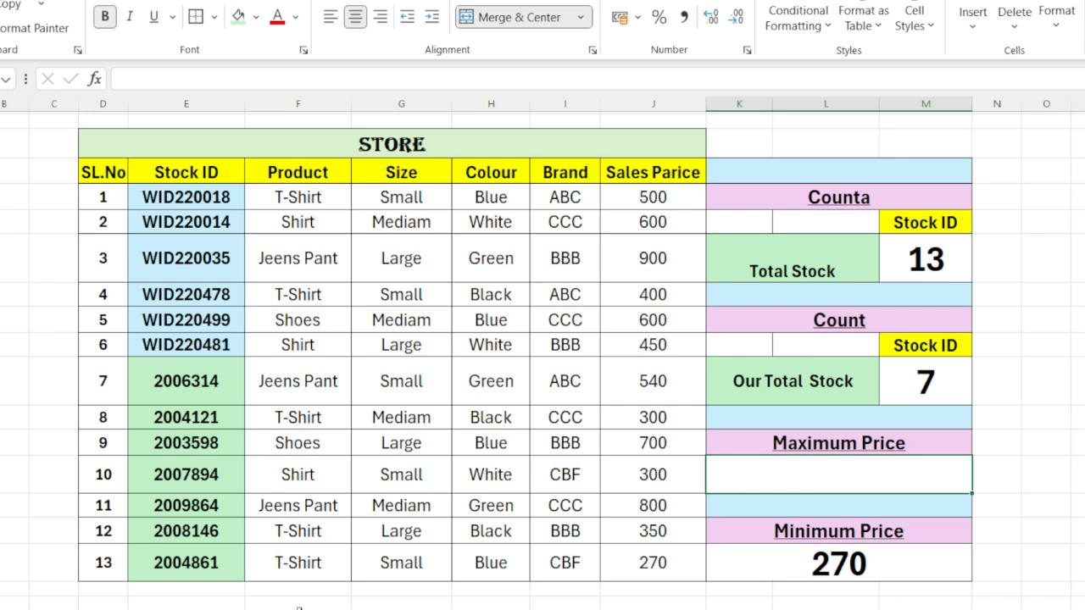
pyautogui.click(138, 76)
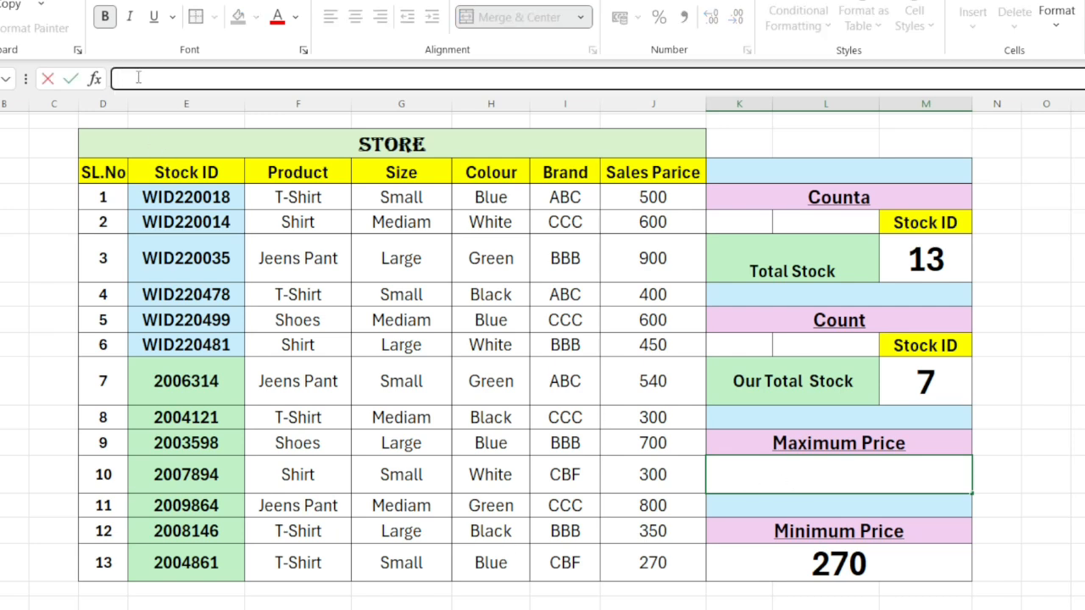
pyautogui.write('=')
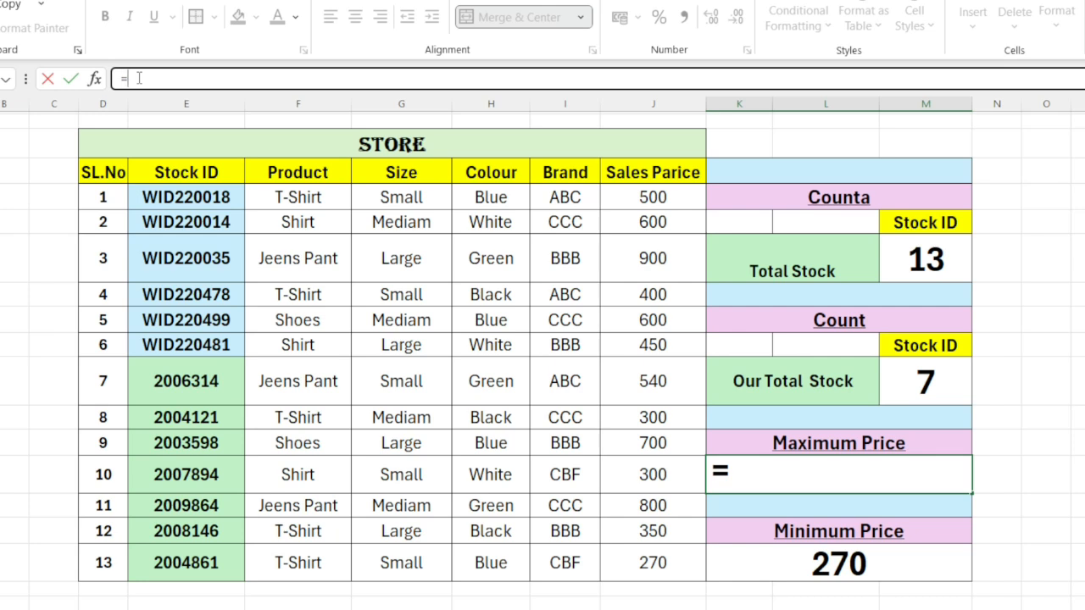
pyautogui.write('max')
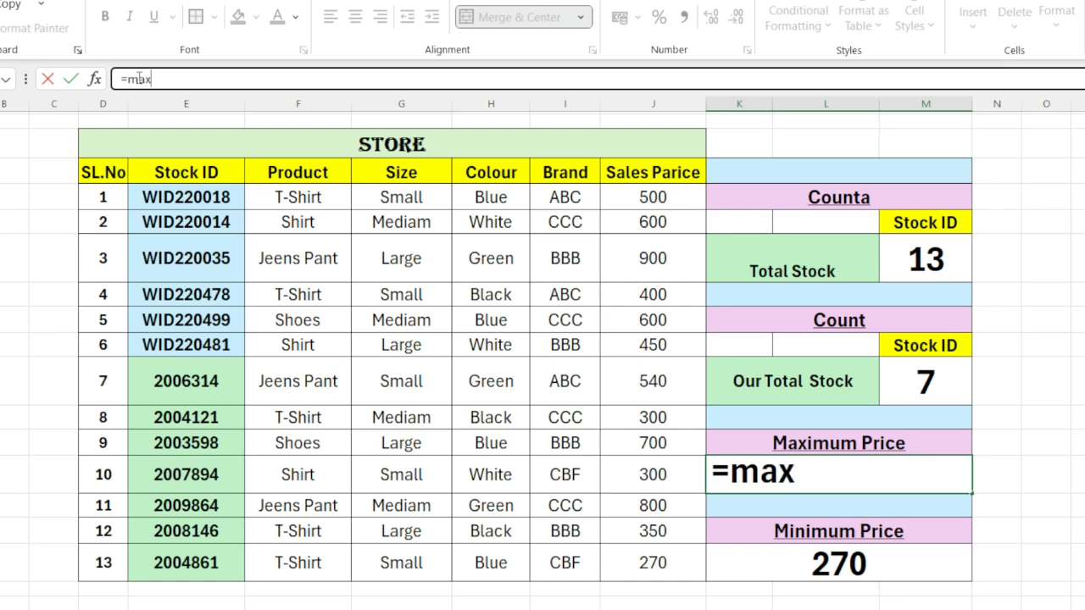
pyautogui.write('(')
pyautogui.moveTo(657, 196); pyautogui.dragTo(659, 563)
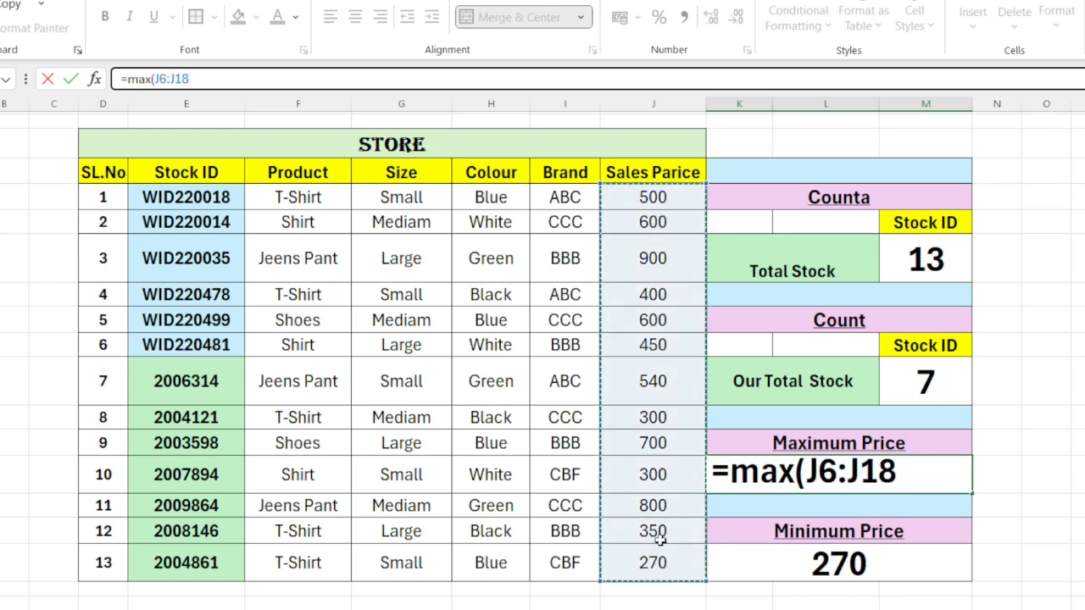
pyautogui.write(')')
pyautogui.press('Return')
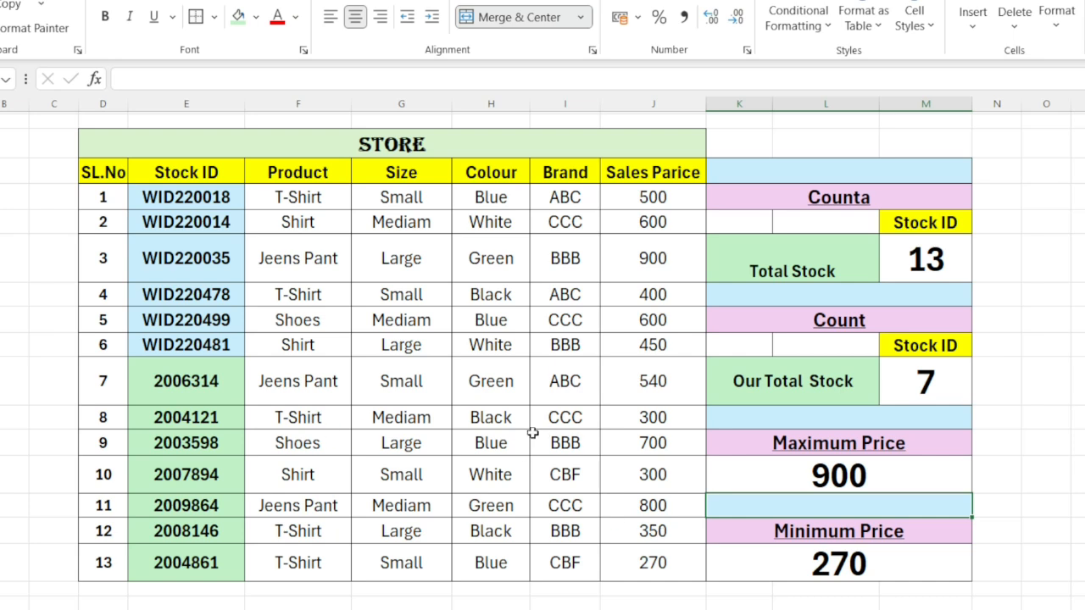
# Step: Set the Sales Parice of SL.No 1 to 1000 to test the Maximum Price formula
pyautogui.click(817, 479)
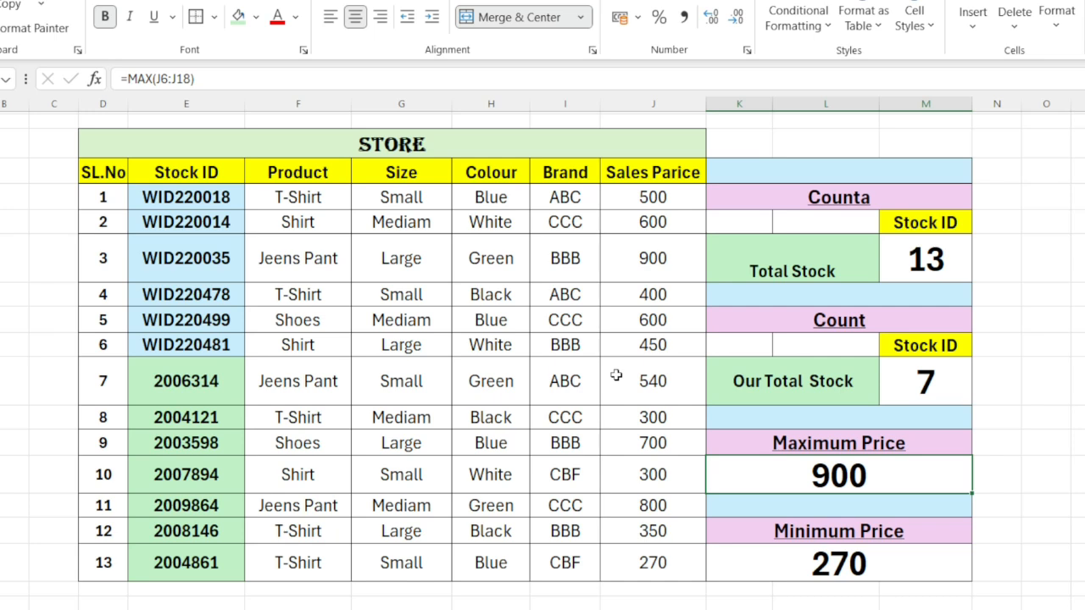
pyautogui.click(653, 268)
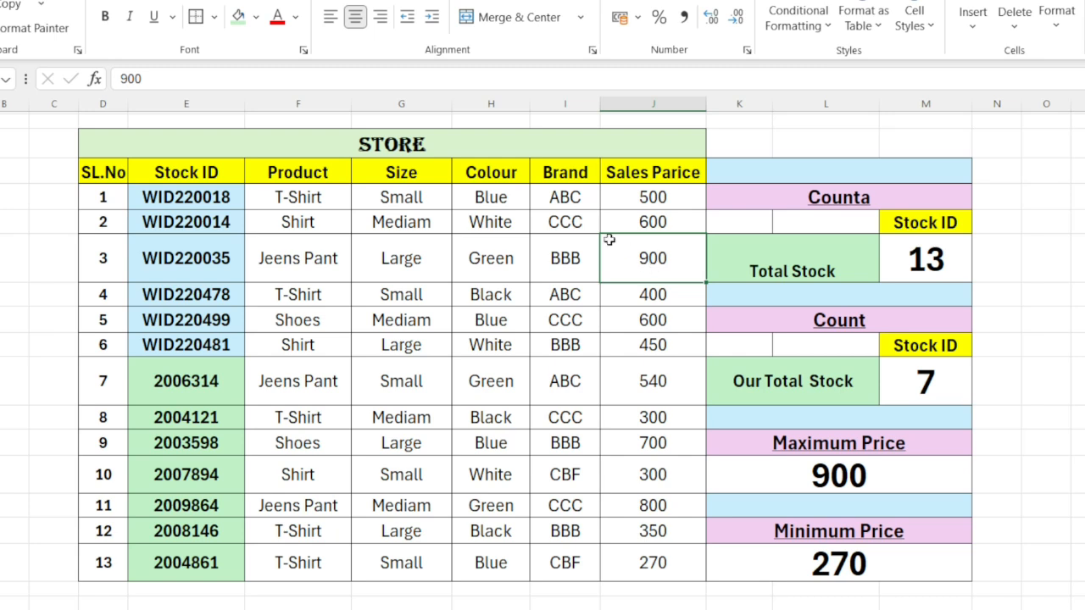
pyautogui.click(648, 217)
pyautogui.click(653, 203)
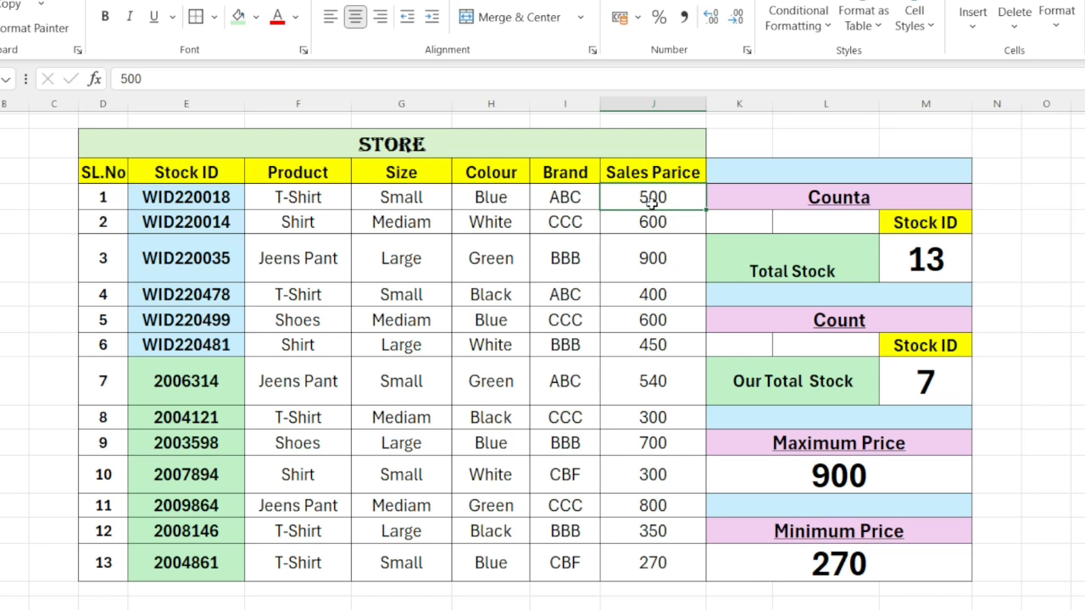
pyautogui.write('1000')
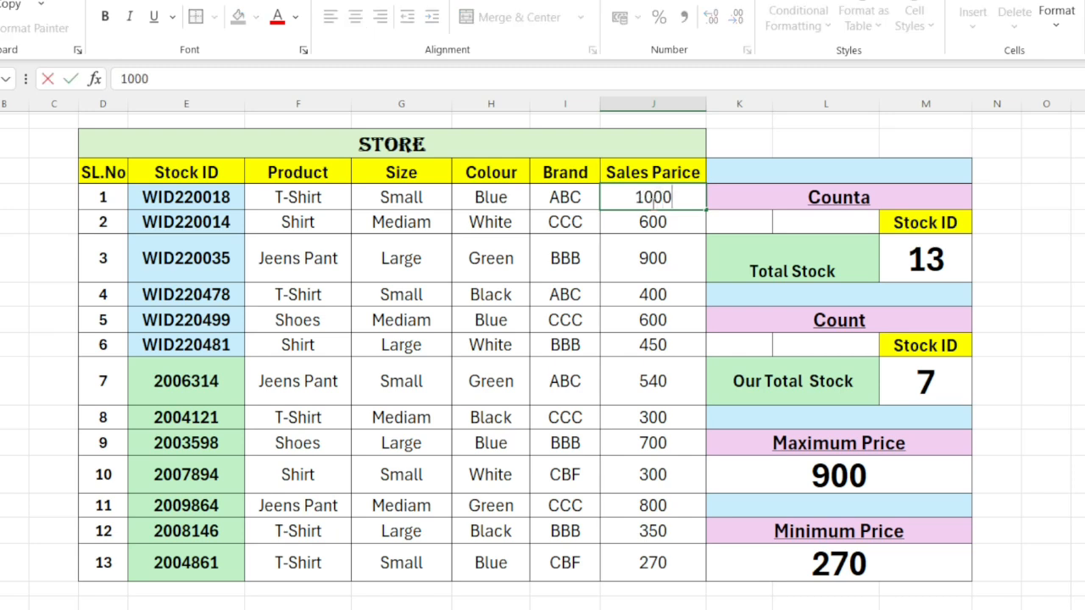
pyautogui.press('Return')
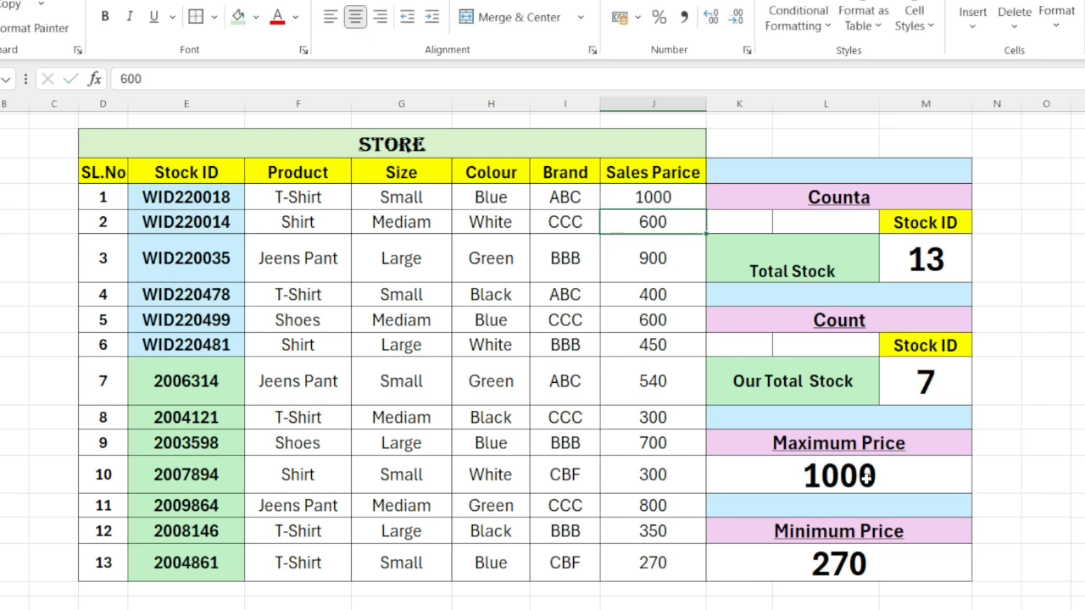
# Step: Clear the existing formula from the Maximum Price cell
pyautogui.click(807, 483)
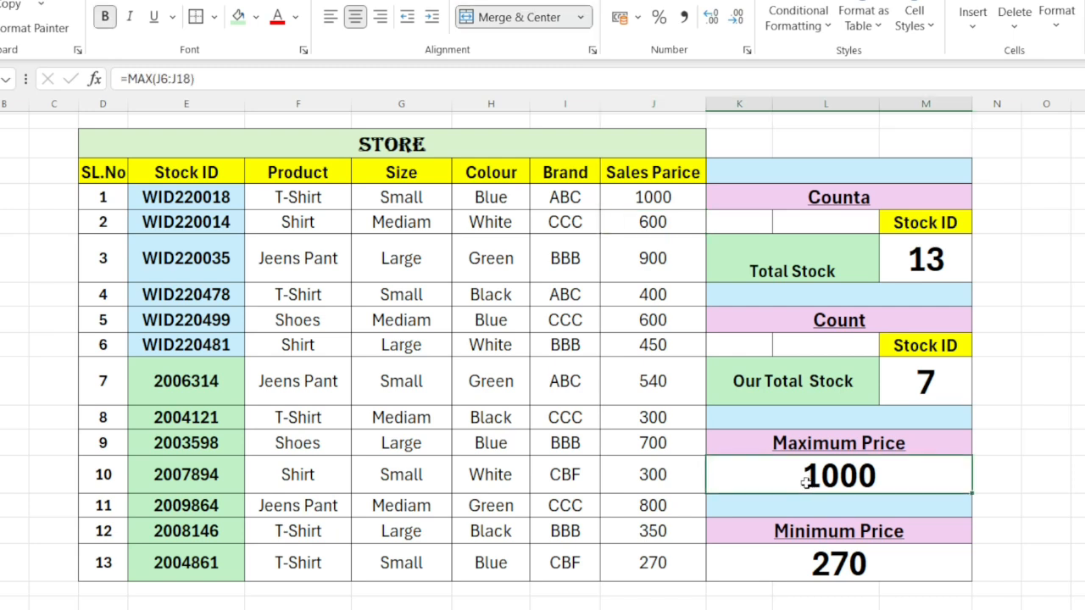
pyautogui.click(241, 81)
pyautogui.press('BackSpace')
pyautogui.press('BackSpace')
pyautogui.press('BackSpace')
pyautogui.press('BackSpace')
pyautogui.press('BackSpace')
pyautogui.press('BackSpace')
pyautogui.press('BackSpace')
pyautogui.press('BackSpace')
pyautogui.press('BackSpace')
pyautogui.press('BackSpace')
pyautogui.press('BackSpace')
pyautogui.press('BackSpace')
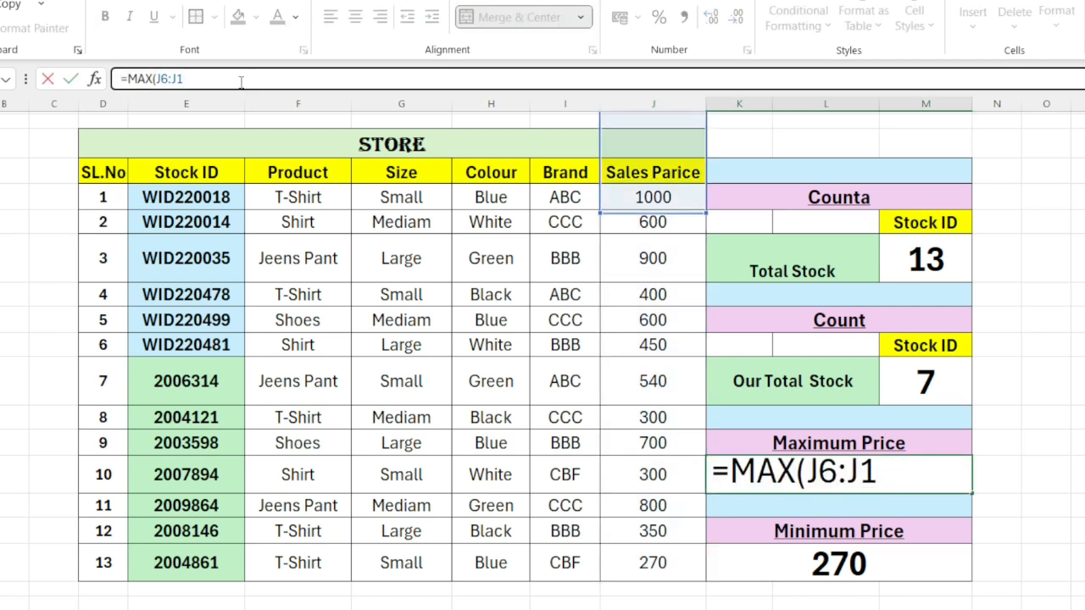
# Step: Enter =MAX(J6:J18) in the Maximum Price cell to return the highest price in the Sales Parice column
pyautogui.write('=')
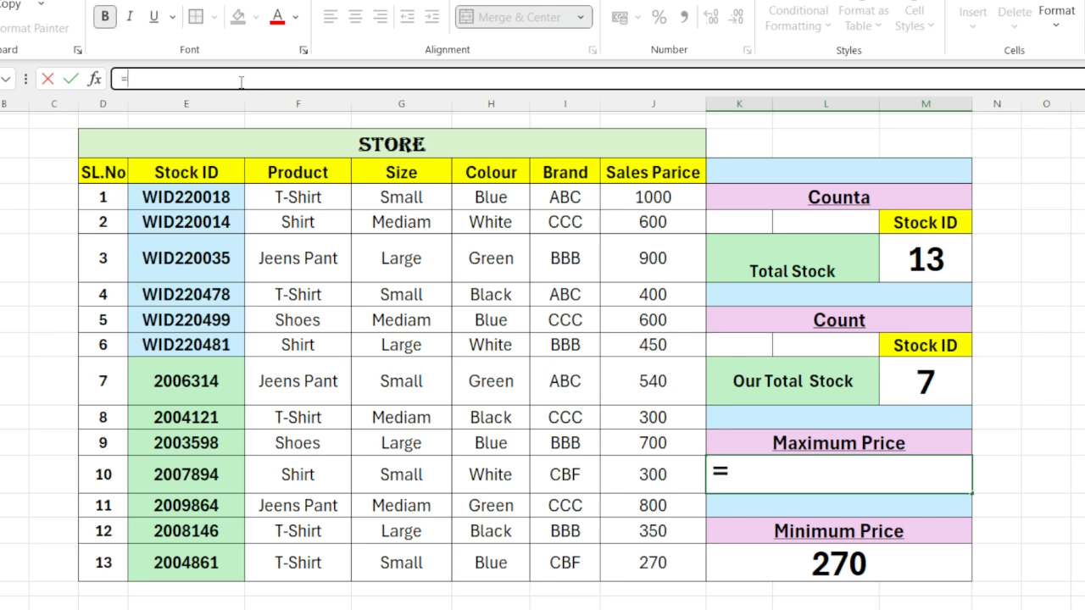
pyautogui.write('maxj')
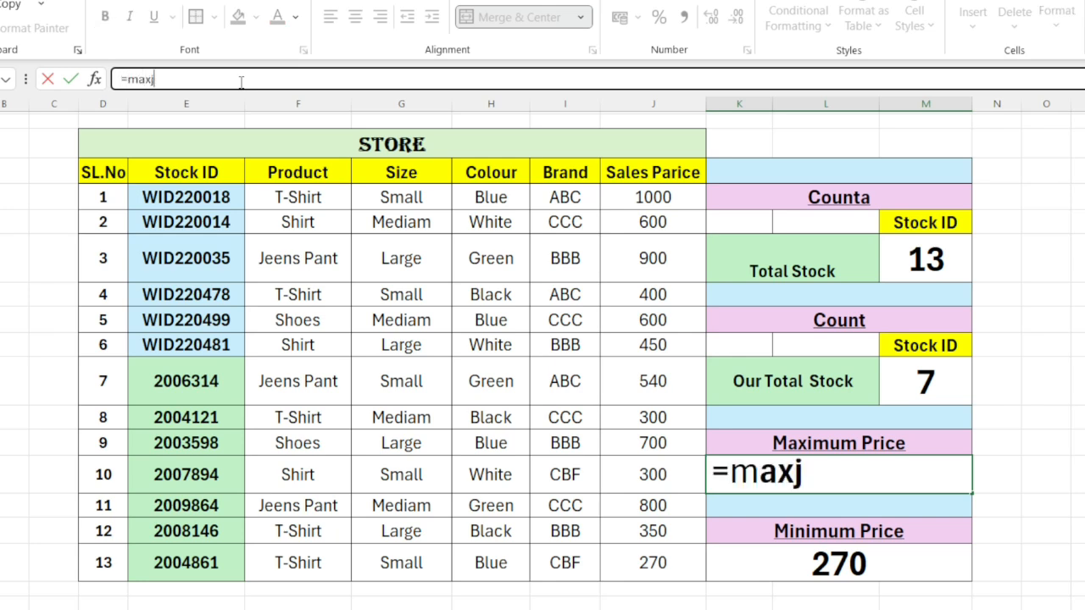
pyautogui.press('BackSpace')
pyautogui.write('(')
pyautogui.click(654, 202)
pyautogui.moveTo(654, 201); pyautogui.dragTo(666, 557)
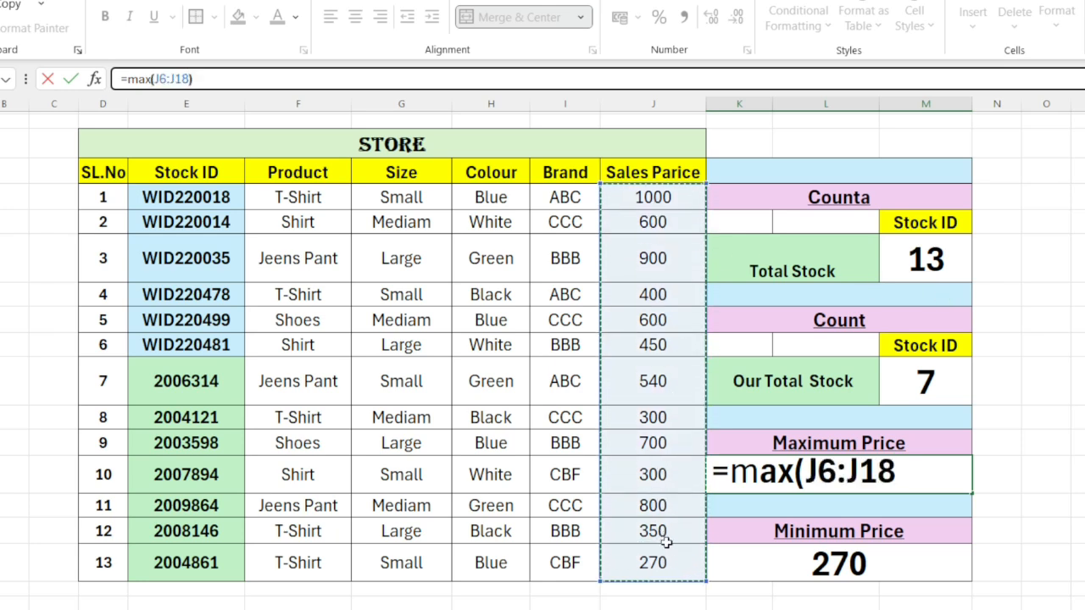
pyautogui.write(')')
pyautogui.press('Return')
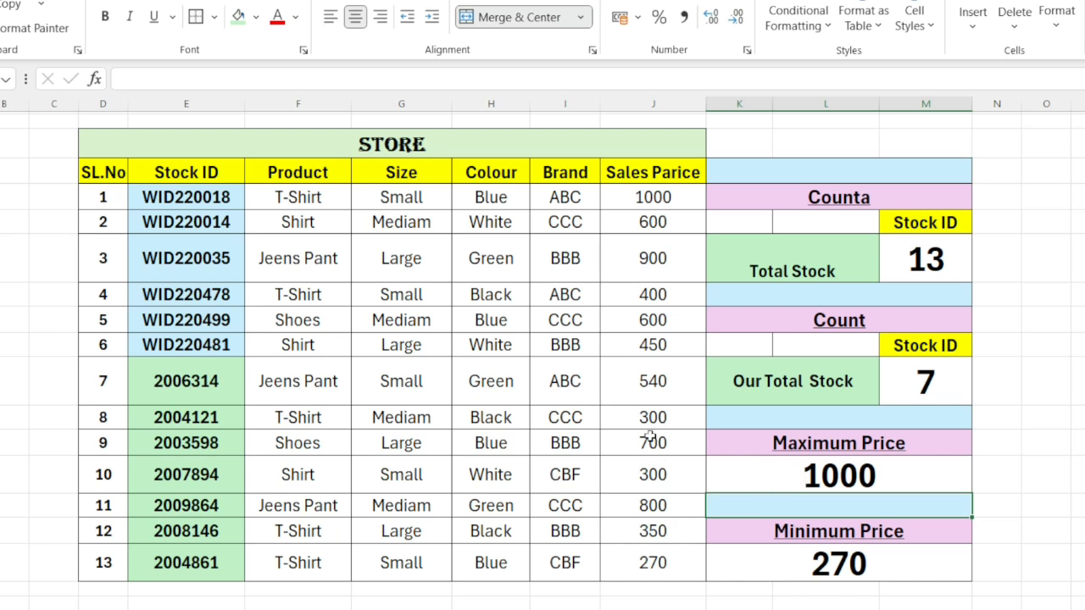
# Step: Inspect the Minimum Price formula and clear it from its cell
pyautogui.click(816, 573)
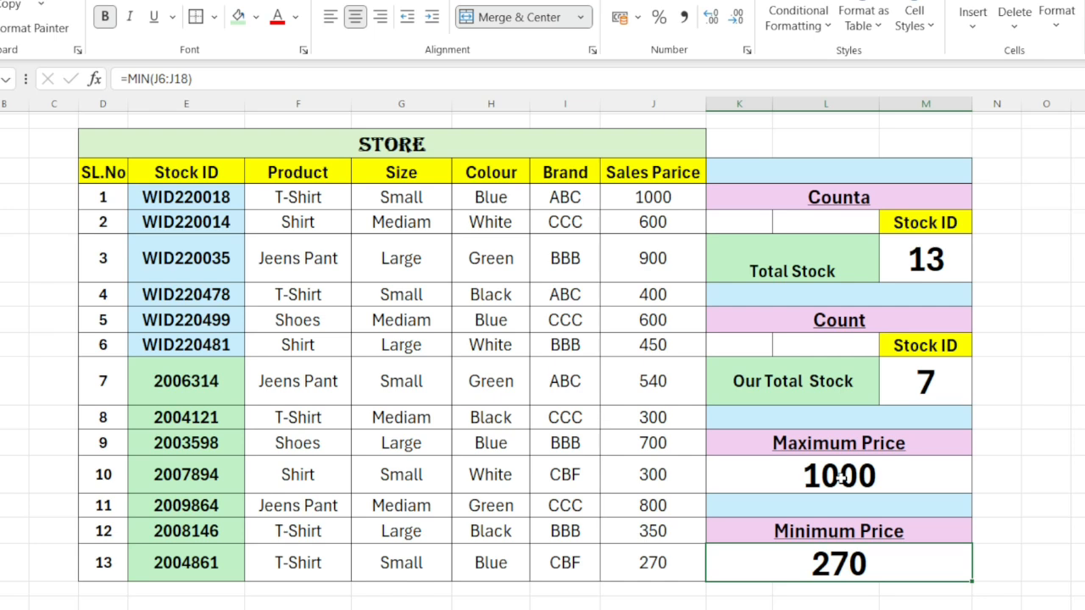
pyautogui.click(226, 79)
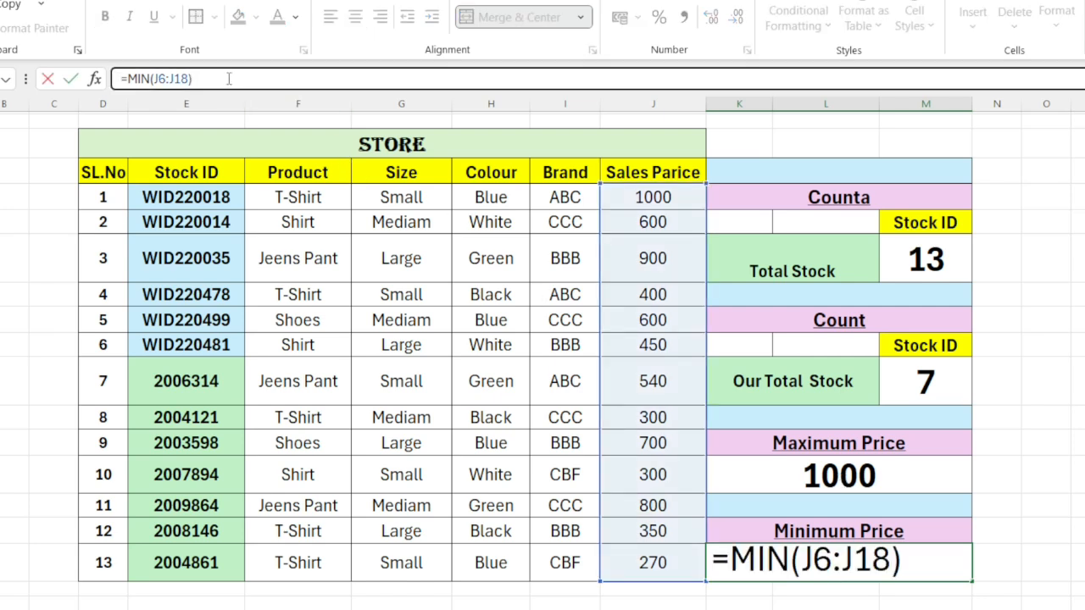
pyautogui.press('BackSpace')
pyautogui.press('BackSpace')
pyautogui.press('BackSpace')
pyautogui.press('BackSpace')
pyautogui.press('BackSpace')
pyautogui.press('BackSpace')
pyautogui.press('BackSpace')
pyautogui.press('BackSpace')
pyautogui.press('BackSpace')
pyautogui.press('BackSpace')
pyautogui.press('BackSpace')
pyautogui.press('BackSpace')
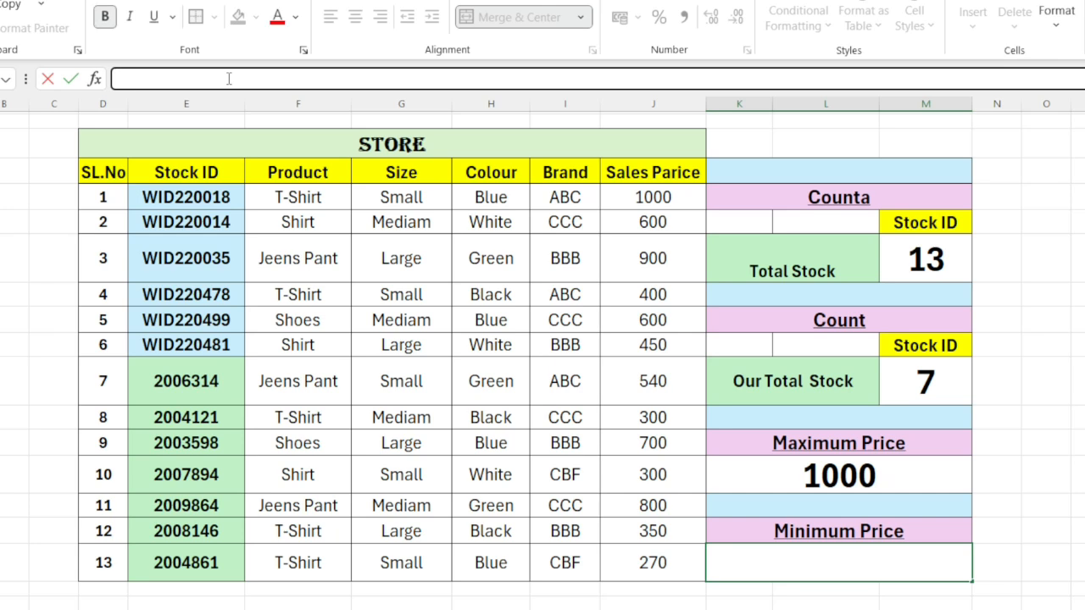
# Step: Enter =MIN(J6:J18) in the Minimum Price cell to find the lowest sales price
pyautogui.write('=')
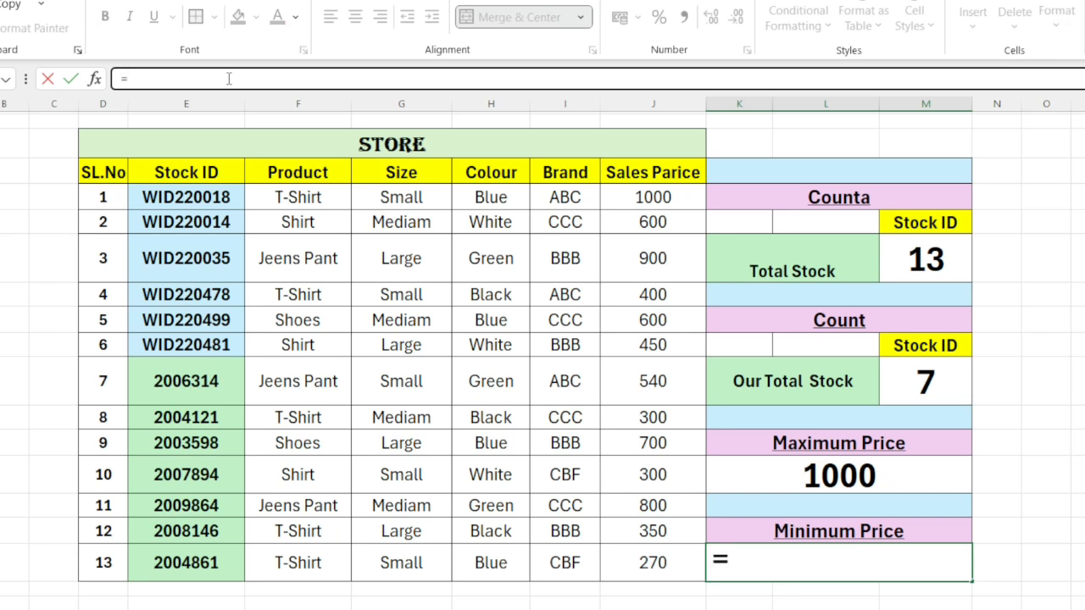
pyautogui.write('min')
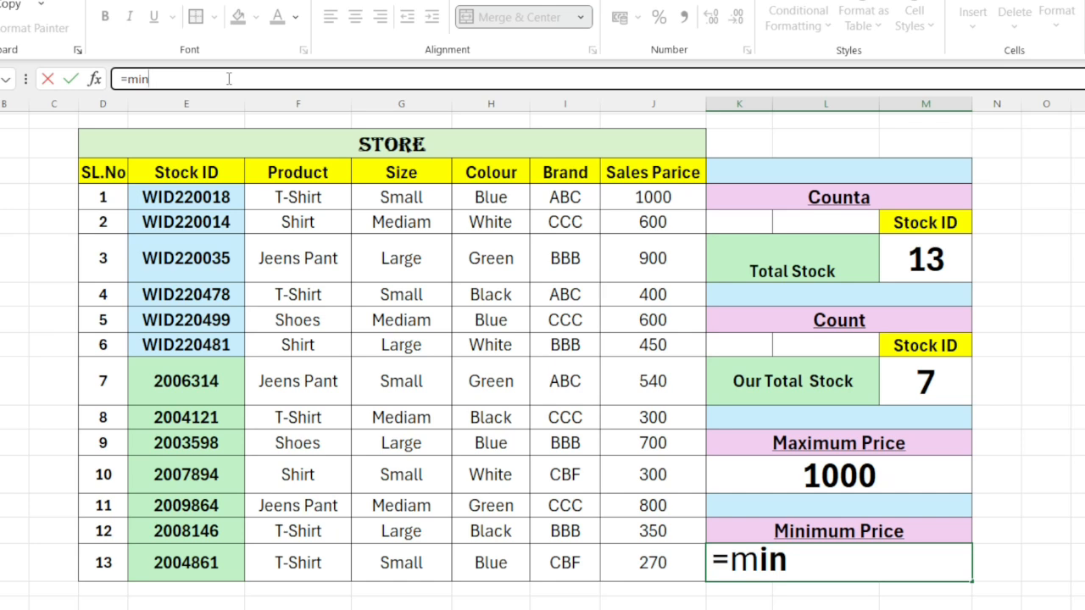
pyautogui.write('(')
pyautogui.moveTo(635, 203); pyautogui.dragTo(656, 551)
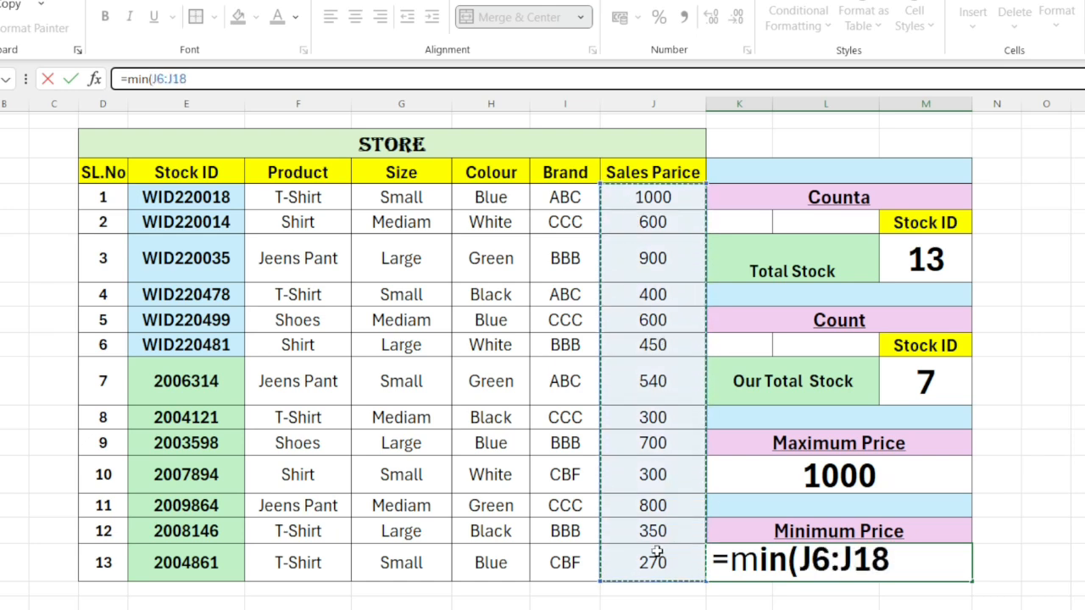
pyautogui.write(')')
pyautogui.press('Return')
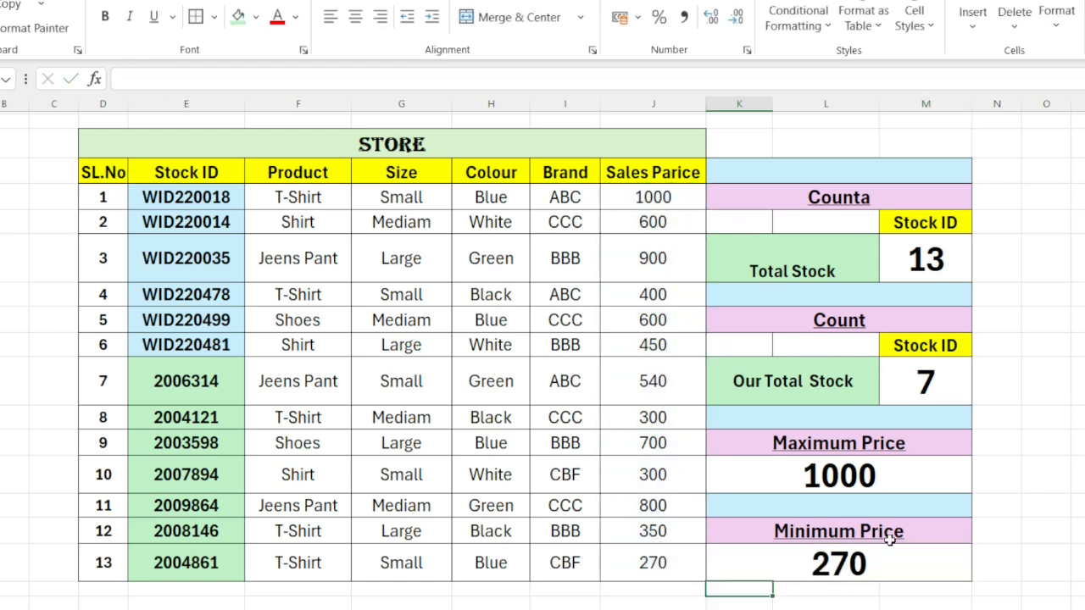
# Step: Set the Sales Parice of SL.No 7 to 100 to test the Minimum Price formula
pyautogui.click(838, 564)
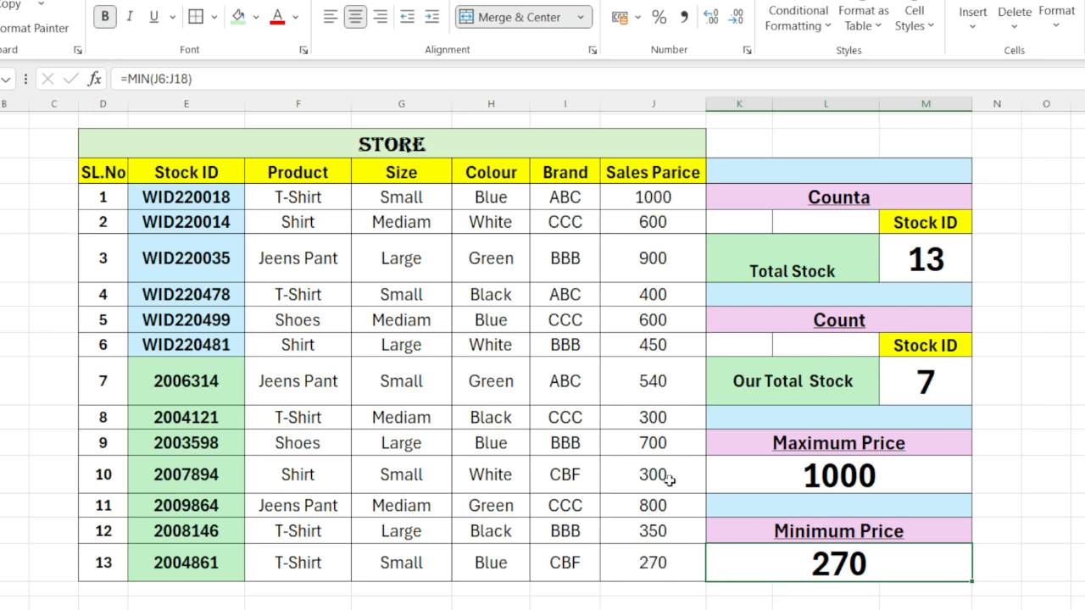
pyautogui.click(642, 392)
pyautogui.write('100')
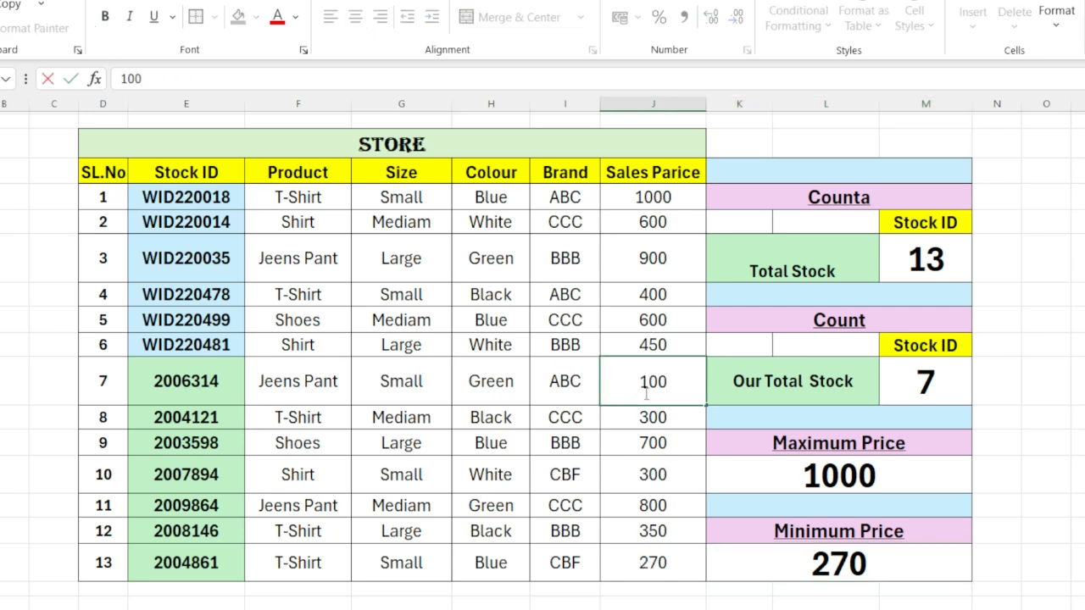
pyautogui.press('Return')
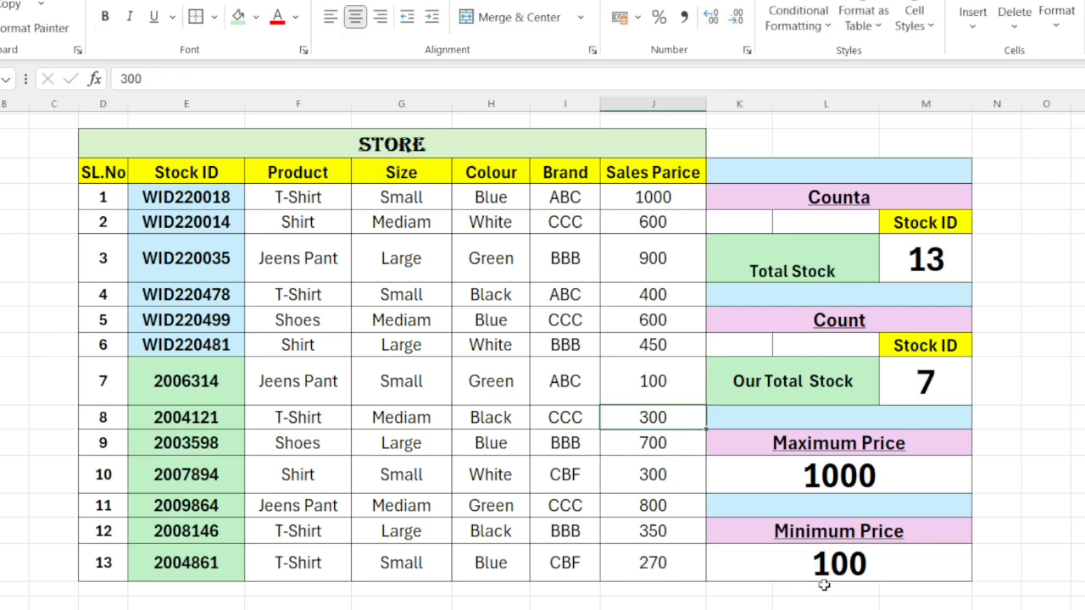
# Step: Set the Sales Parice of SL.No 1 to 700 and check the SL.No 3 price against the Maximum Price
pyautogui.click(648, 196)
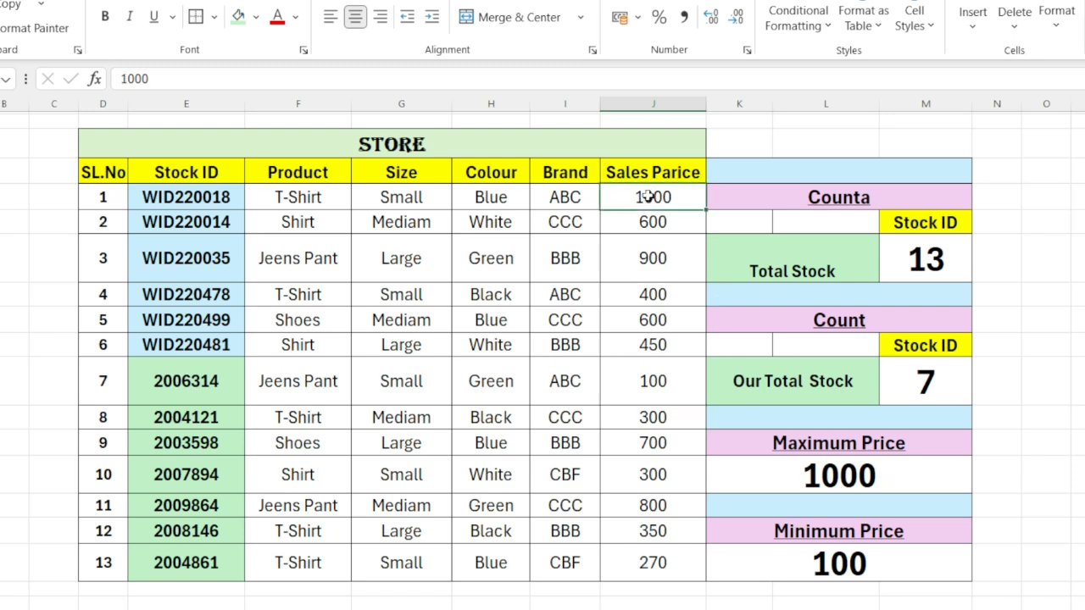
pyautogui.write('7')
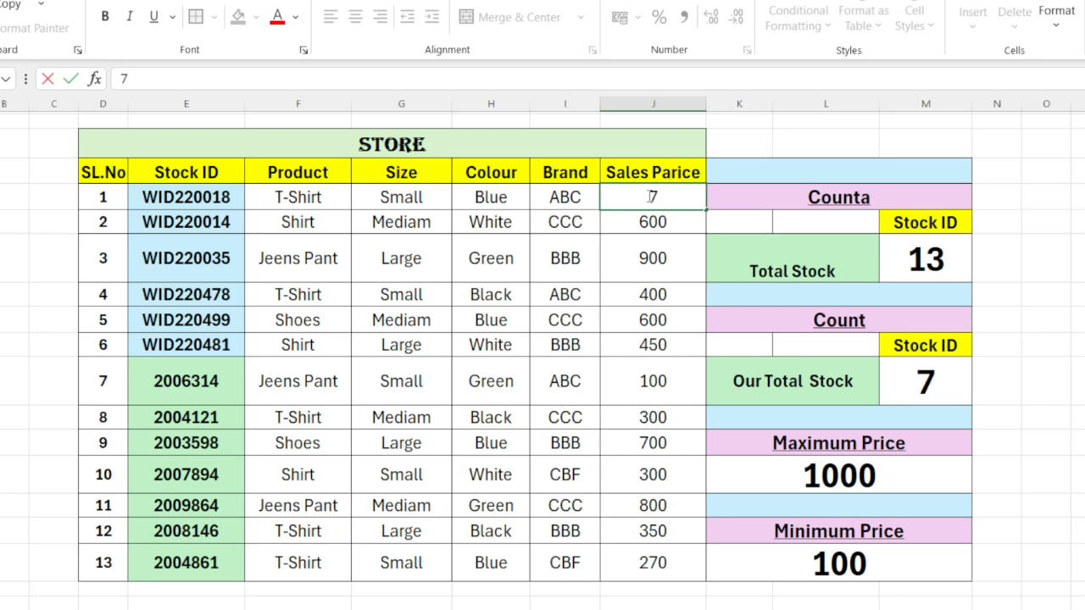
pyautogui.write('00')
pyautogui.press('Return')
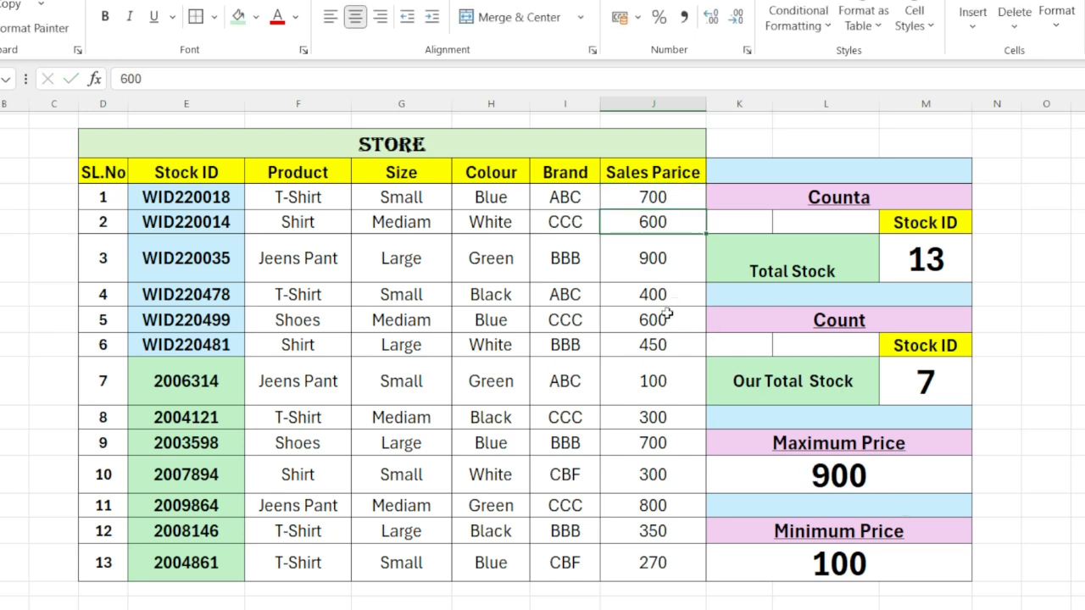
pyautogui.click(649, 250)
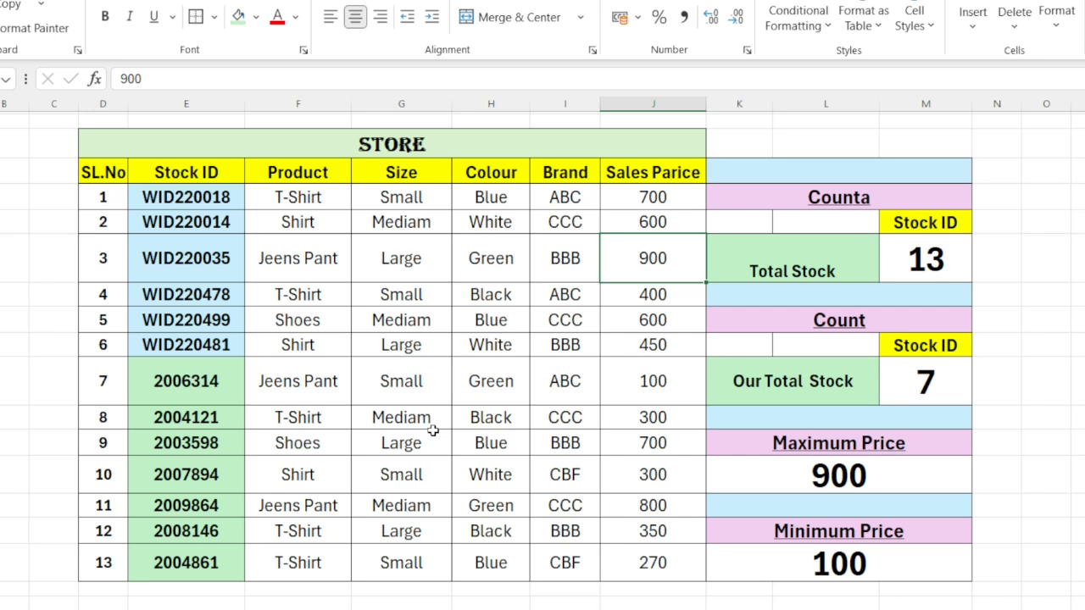
# Step: Review the Total Stock and Our Total Stock formulas against the text and numeric Stock IDs they count
pyautogui.click(915, 268)
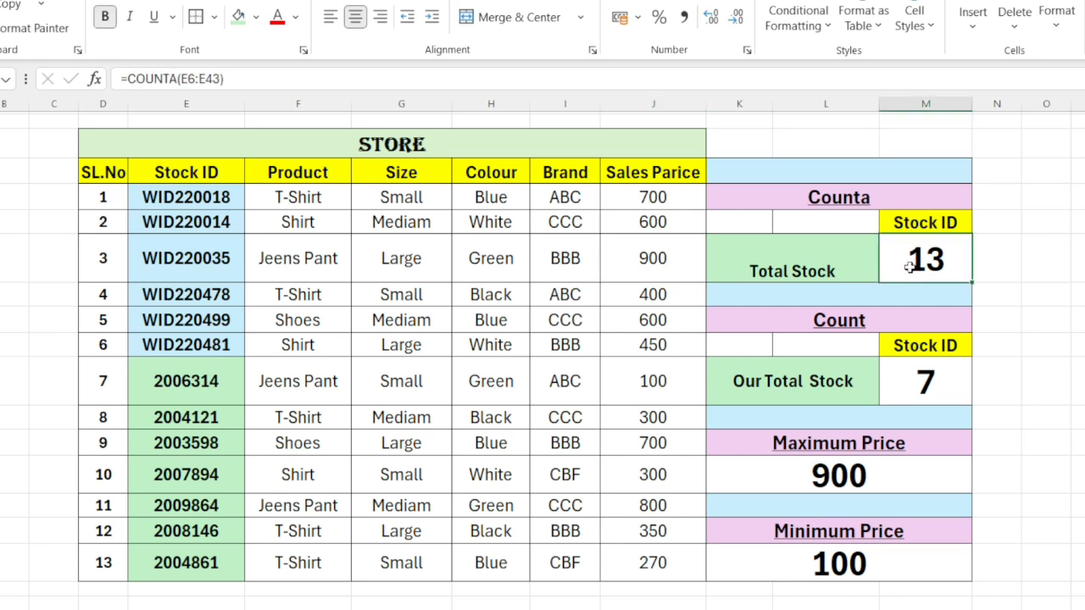
pyautogui.click(288, 79)
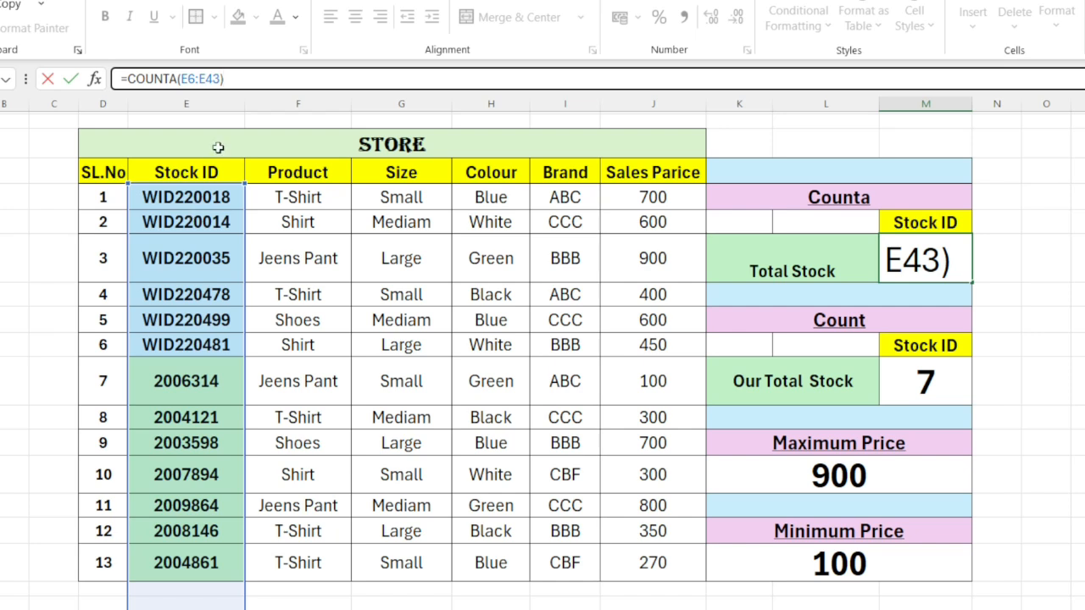
pyautogui.click(195, 316)
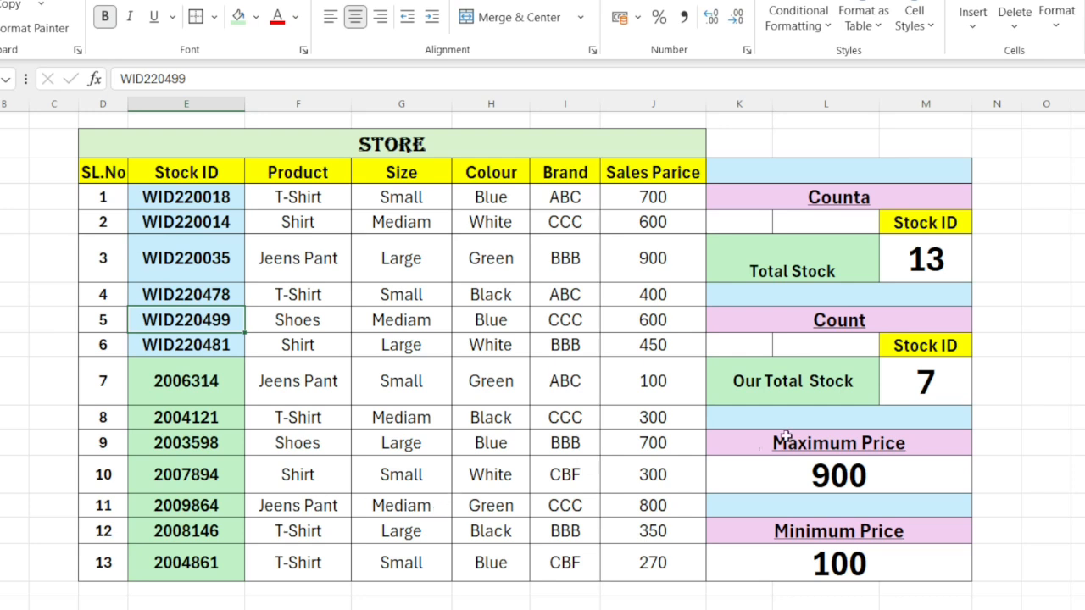
pyautogui.click(931, 390)
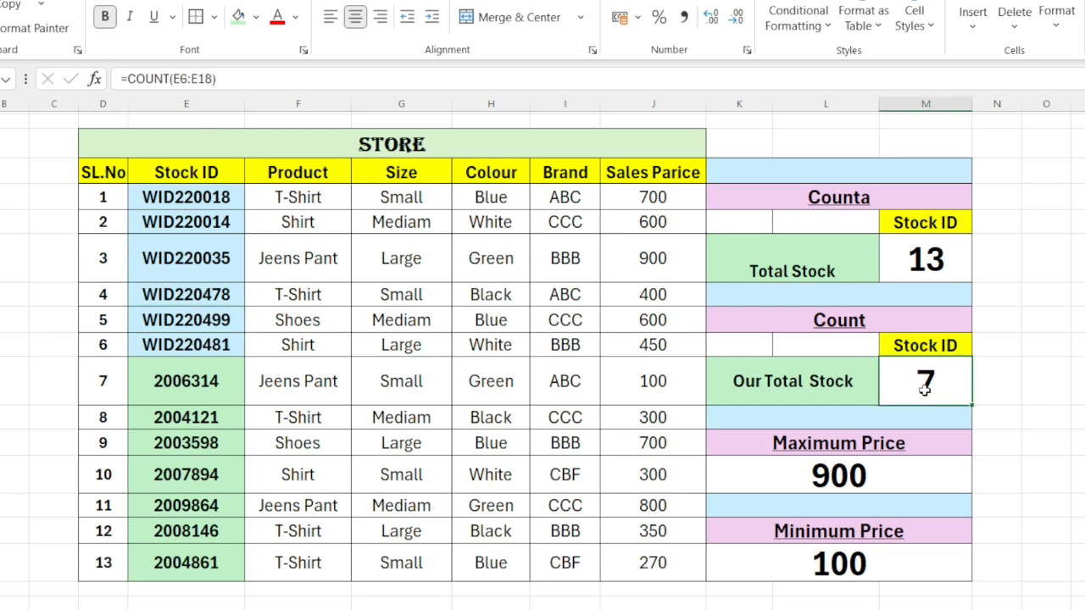
pyautogui.click(166, 426)
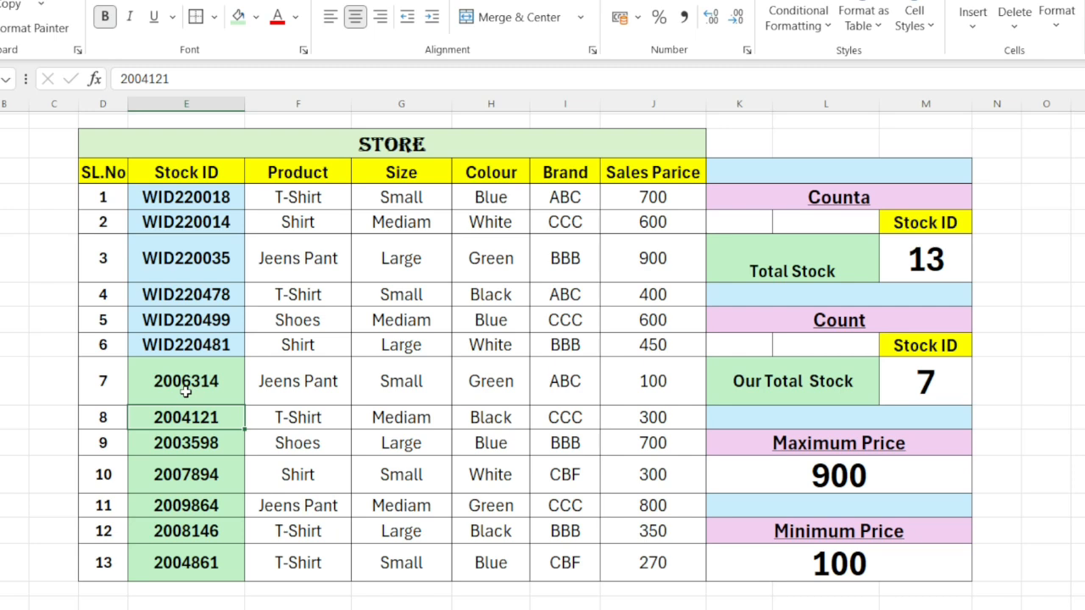
pyautogui.click(184, 391)
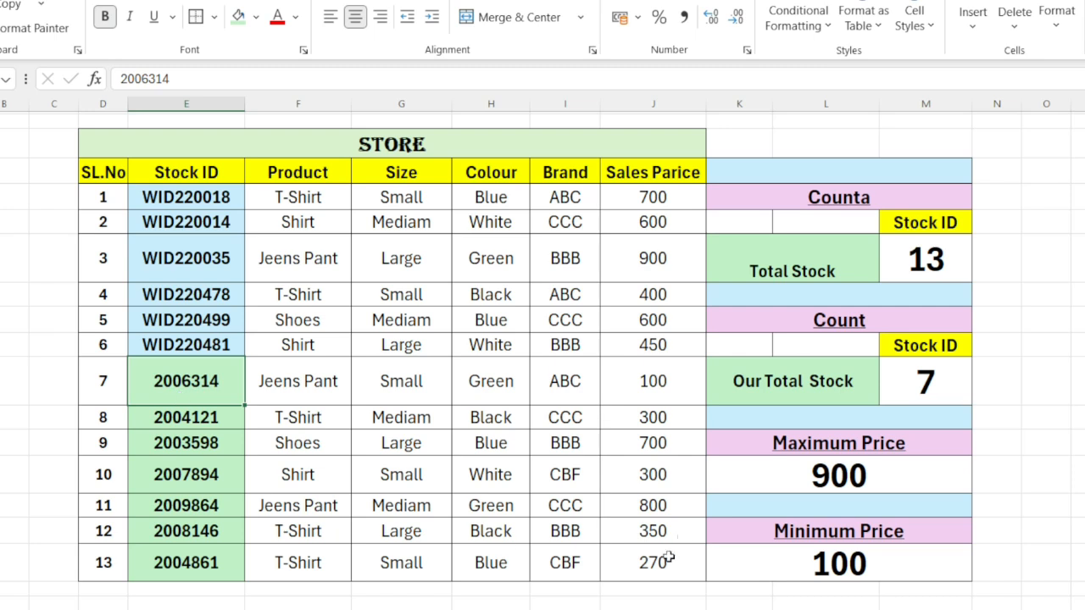
pyautogui.click(920, 383)
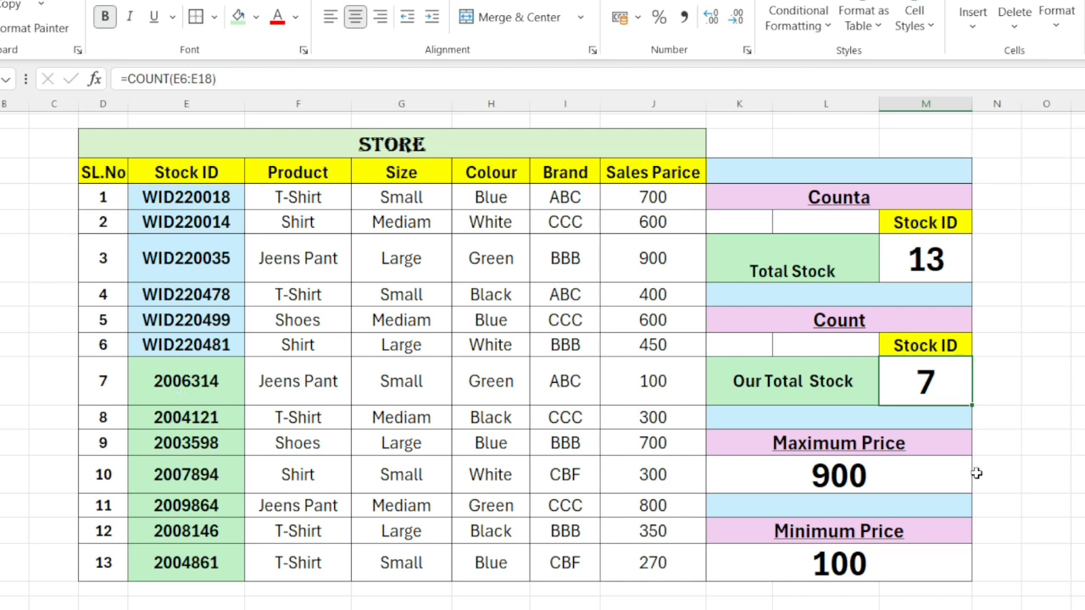
# Step: Review the Maximum Price formula and its referenced price range, leaving the formula as it is
pyautogui.click(838, 475)
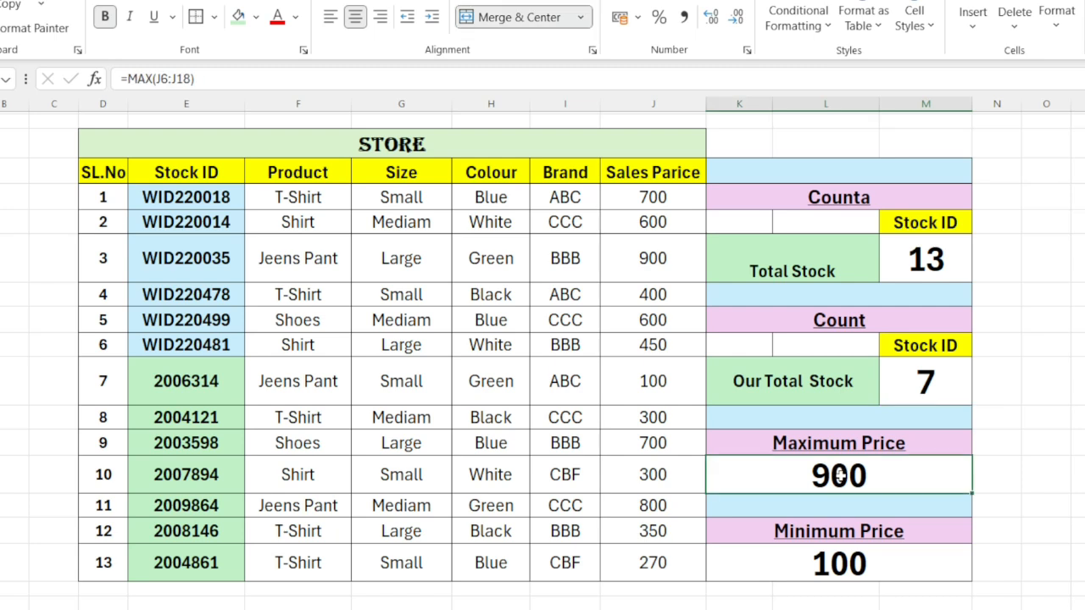
pyautogui.click(181, 80)
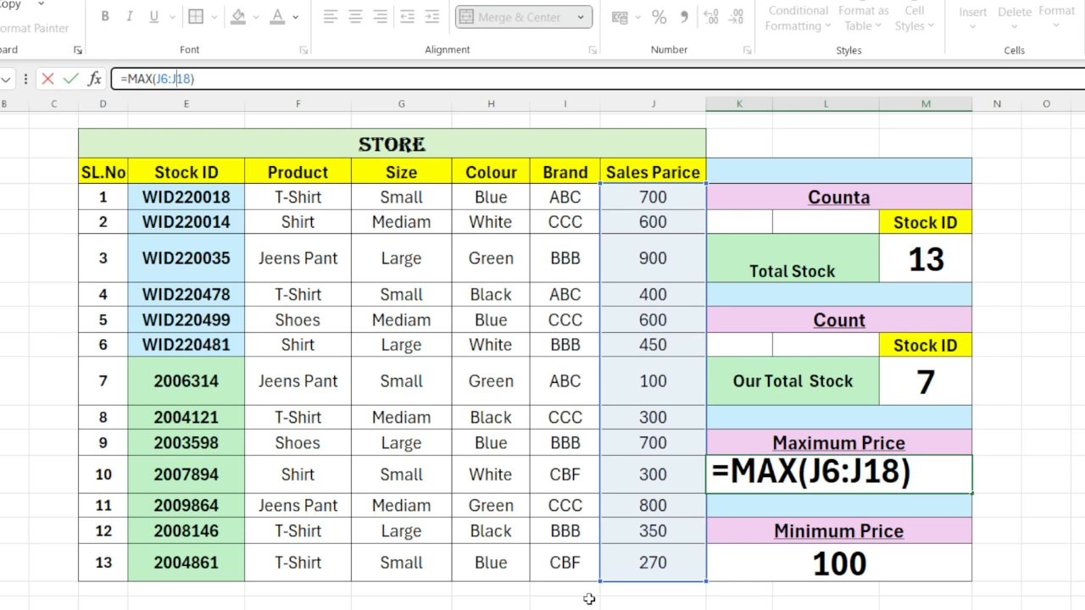
pyautogui.doubleClick(845, 472)
pyautogui.click(775, 452)
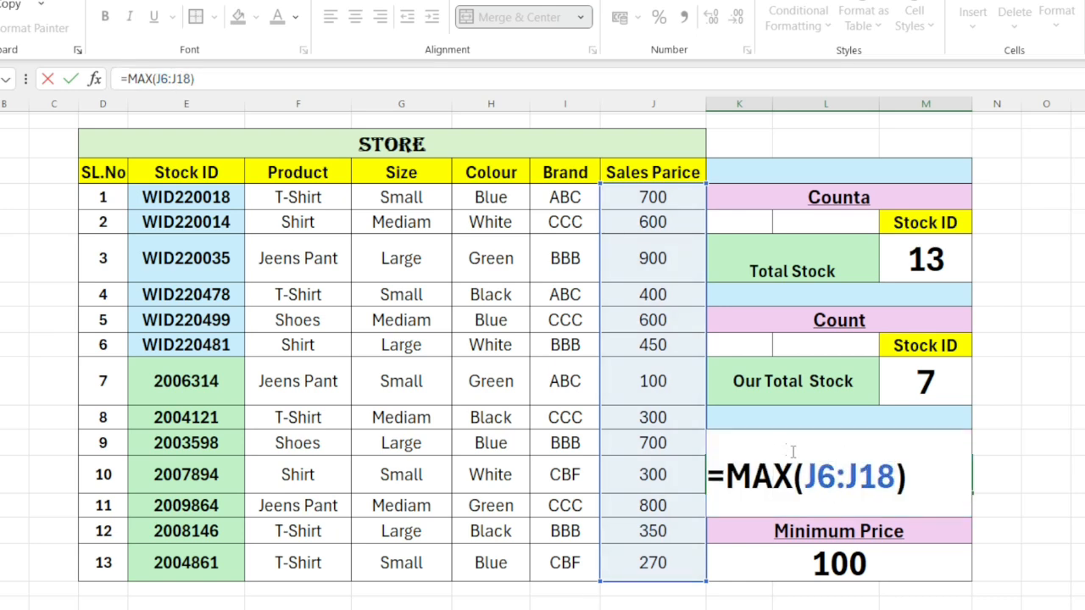
pyautogui.click(205, 79)
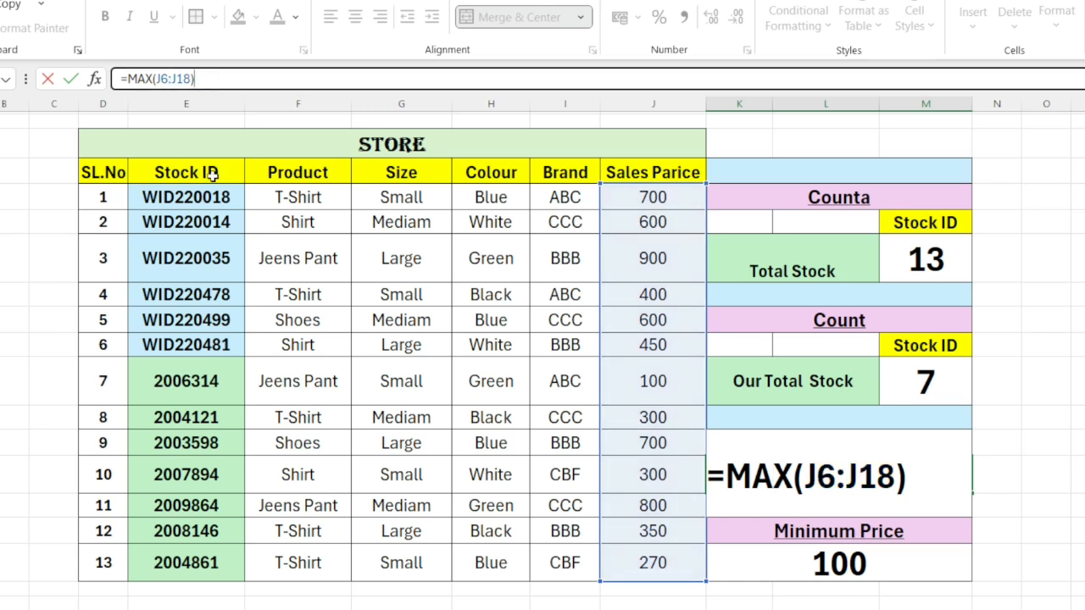
pyautogui.press('Return')
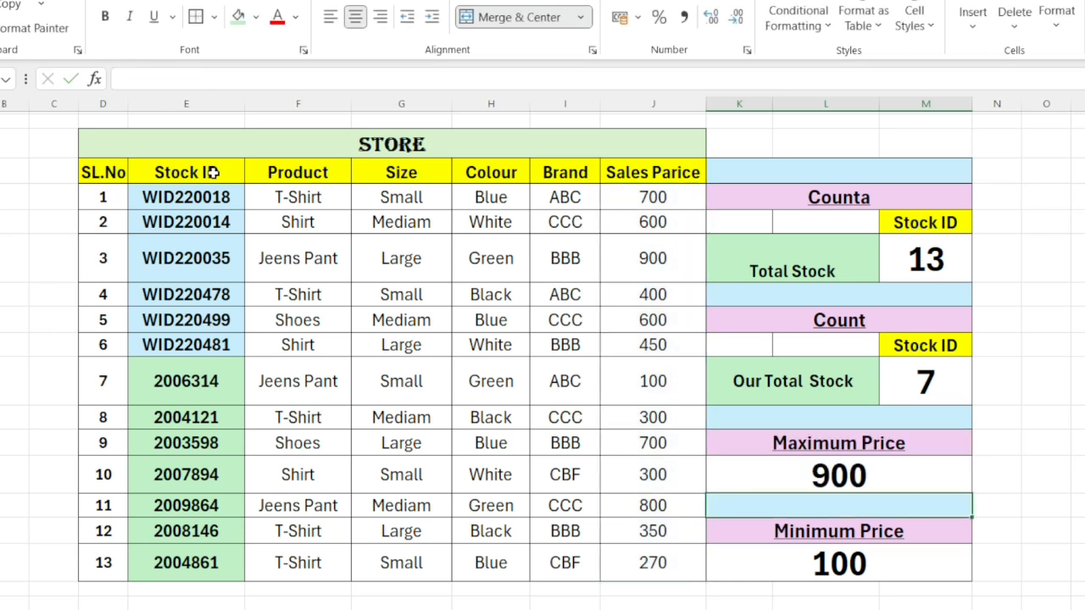
# Step: Examine the Minimum Price formula and its referenced price range
pyautogui.click(852, 567)
pyautogui.click(167, 78)
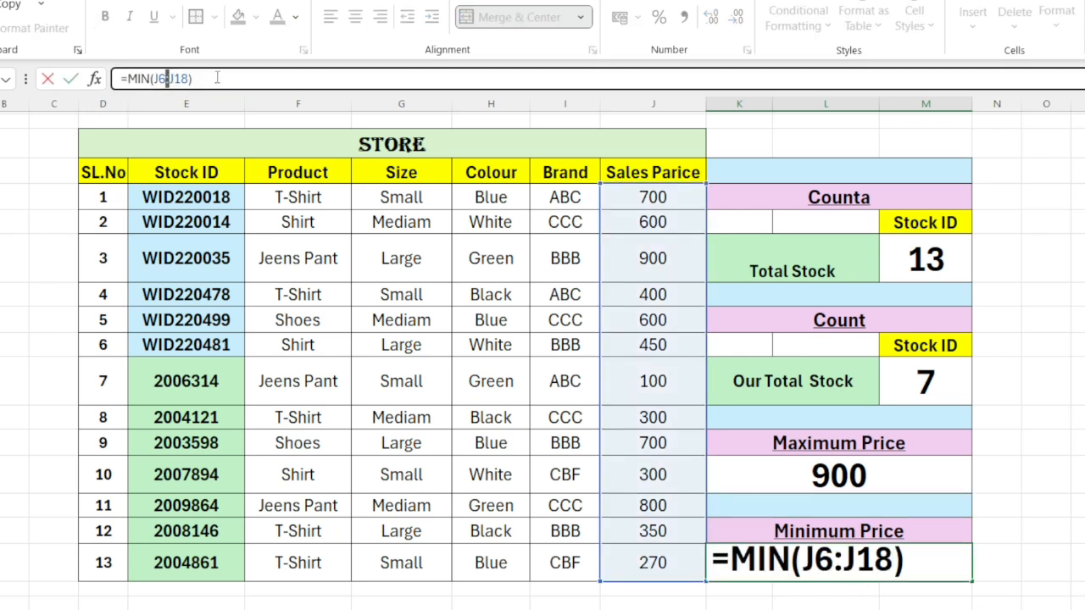